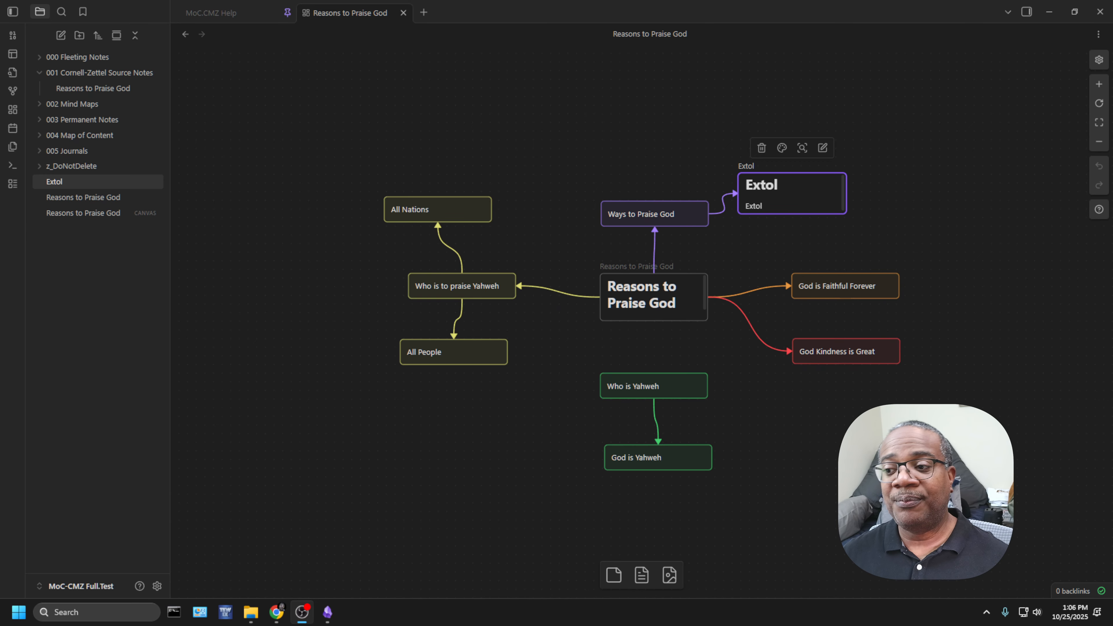
# Step: Replace the central Reasons to Praise God note card with a plain text card reading "Reasons to Praise God"
pyautogui.click(680, 303)
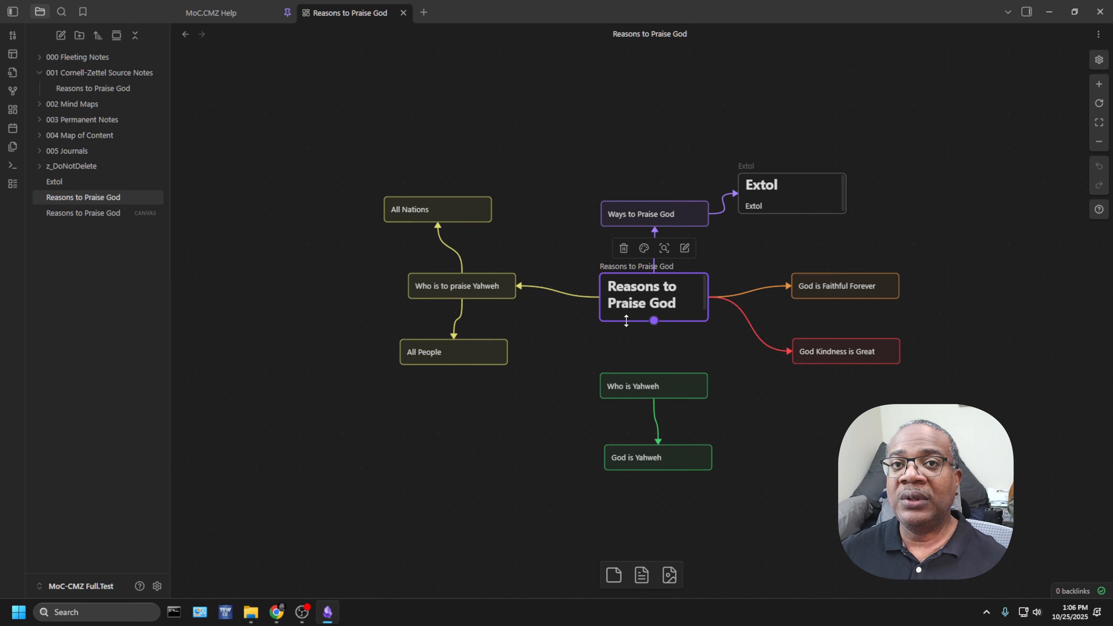
pyautogui.click(621, 250)
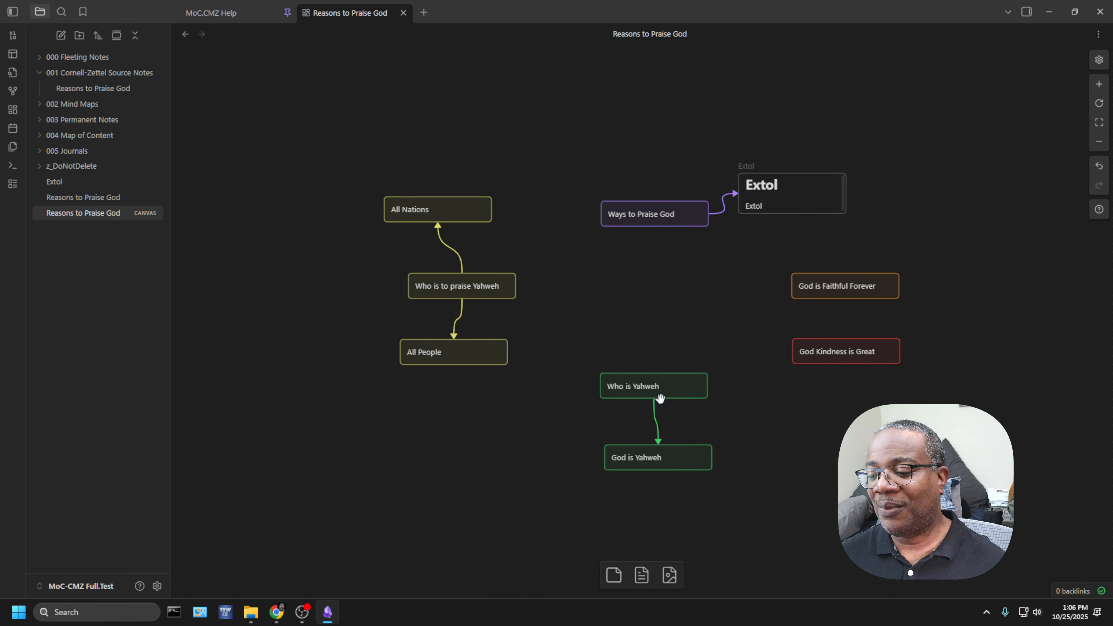
pyautogui.moveTo(614, 563); pyautogui.dragTo(656, 299)
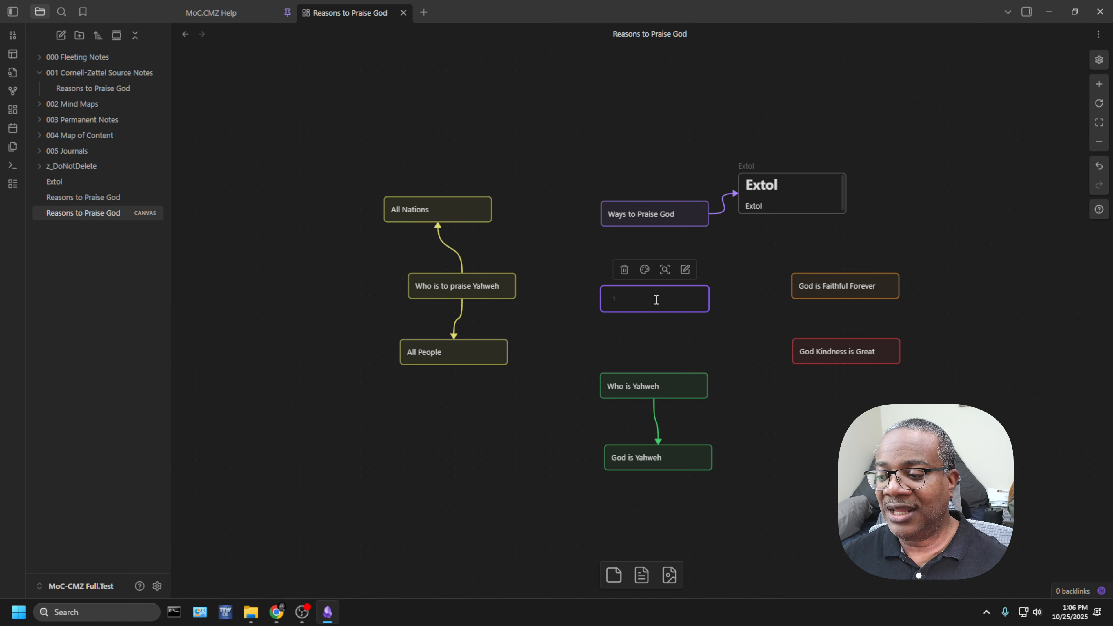
pyautogui.write('Reasons to P')
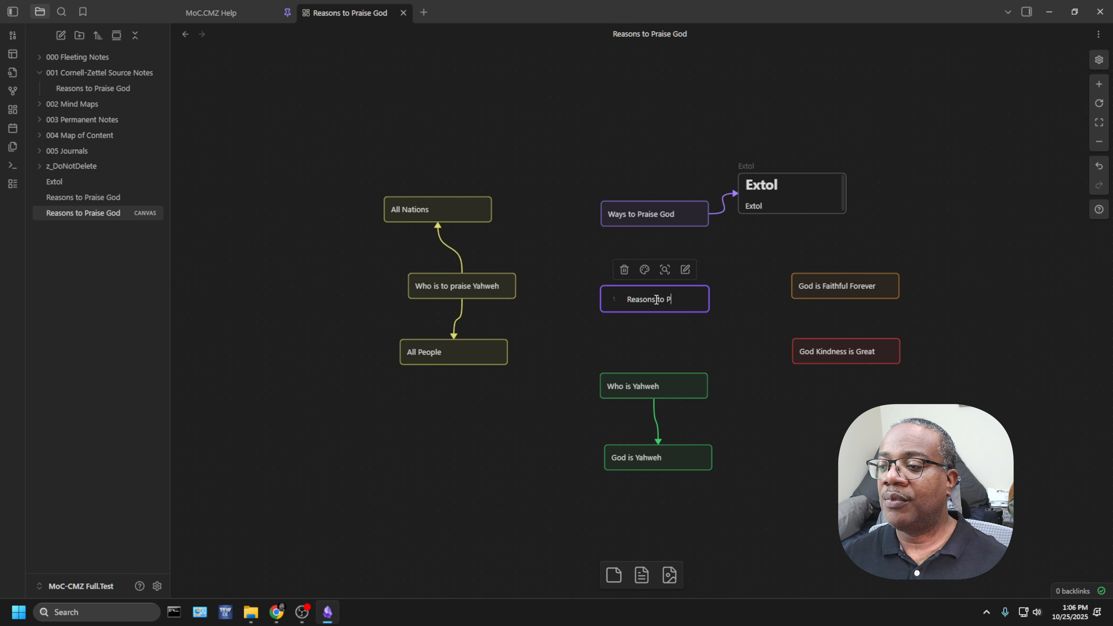
pyautogui.write('raise God')
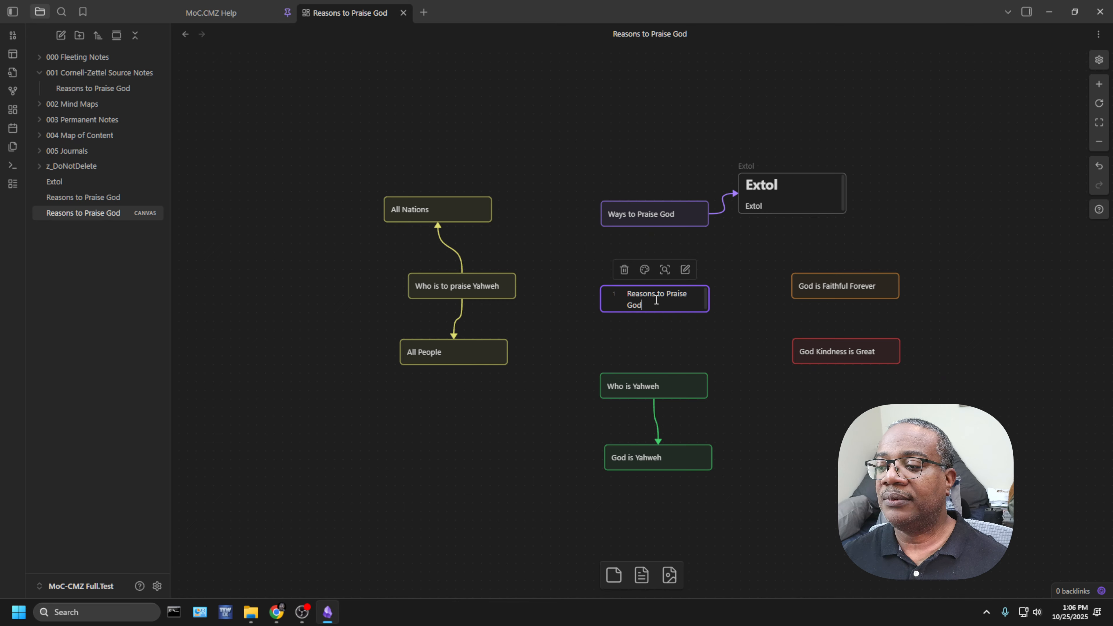
pyautogui.click(698, 353)
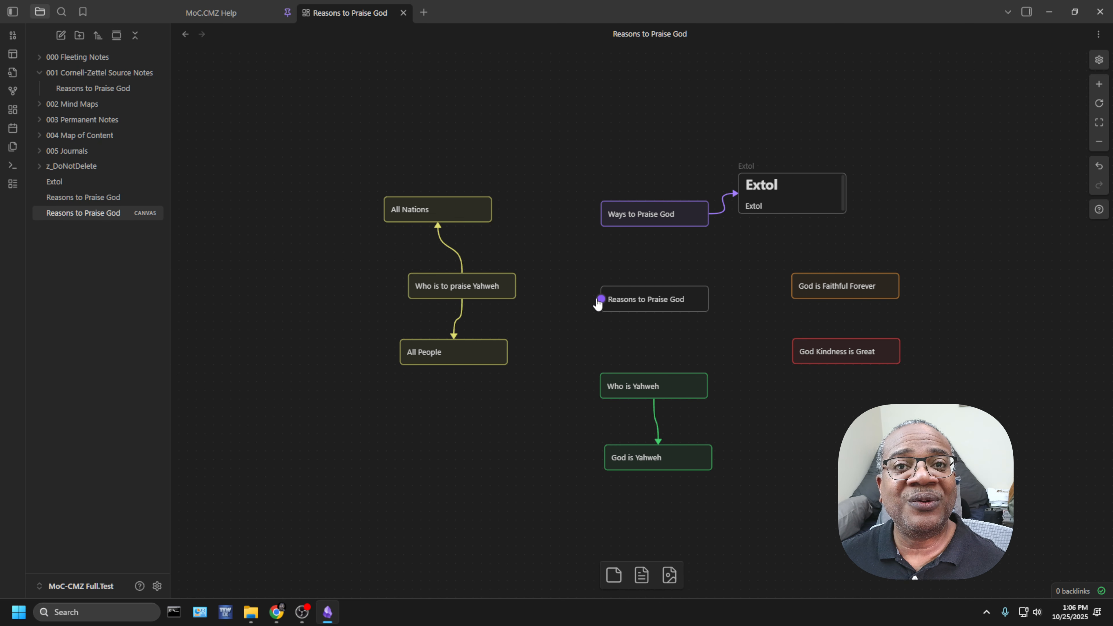
# Step: Connect the central Reasons to Praise God card to the "Who is to praise Yahweh" card with a yellow arrow
pyautogui.moveTo(599, 302); pyautogui.dragTo(517, 295)
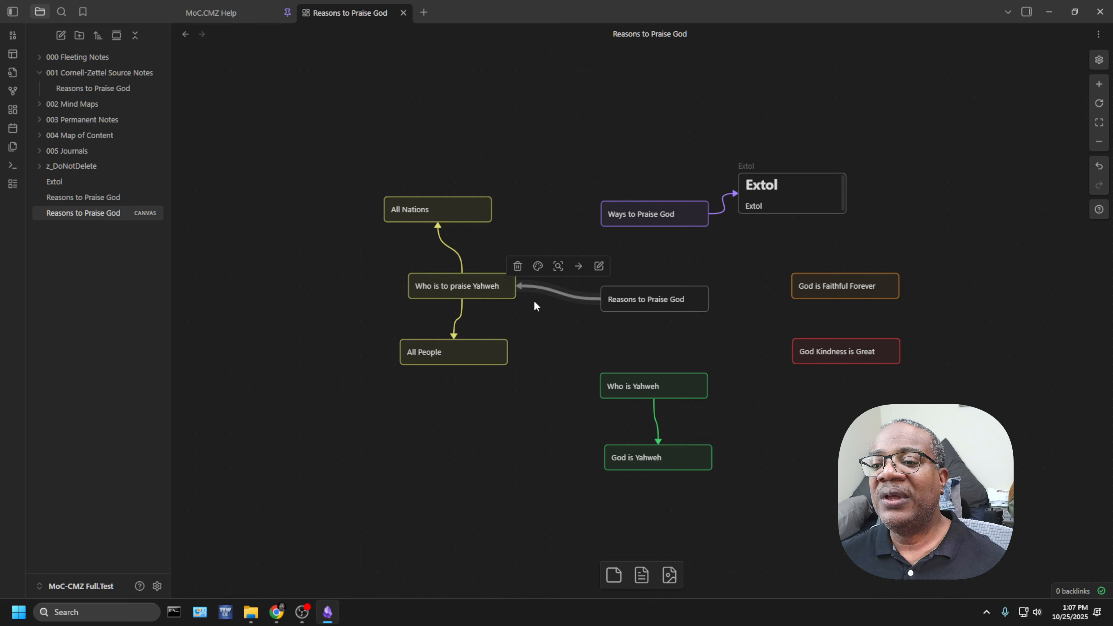
pyautogui.click(537, 266)
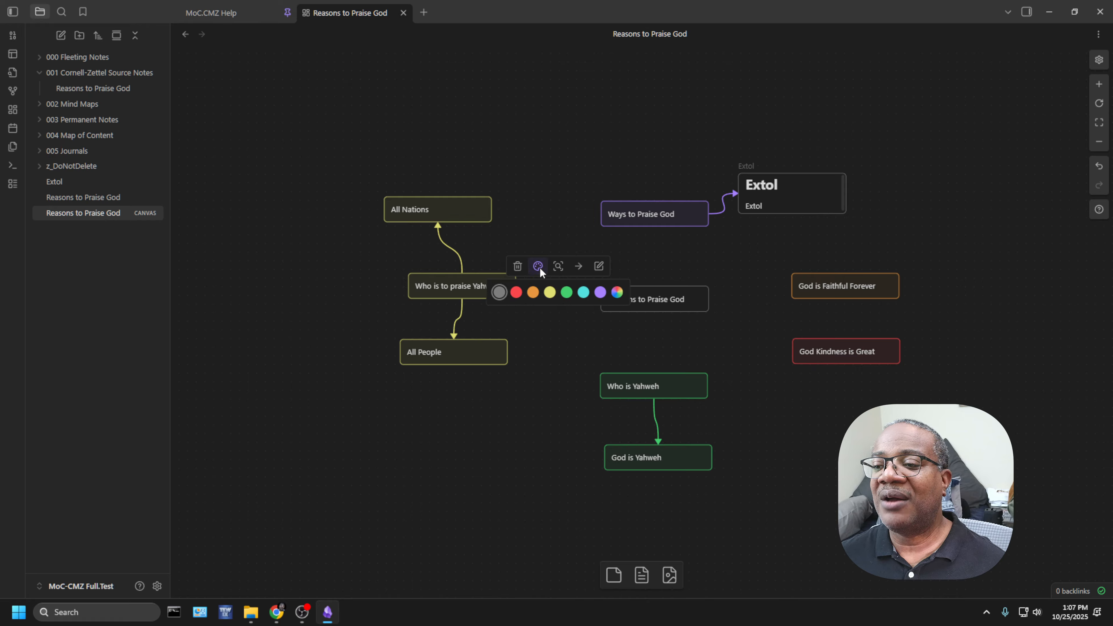
pyautogui.click(548, 293)
pyautogui.click(654, 290)
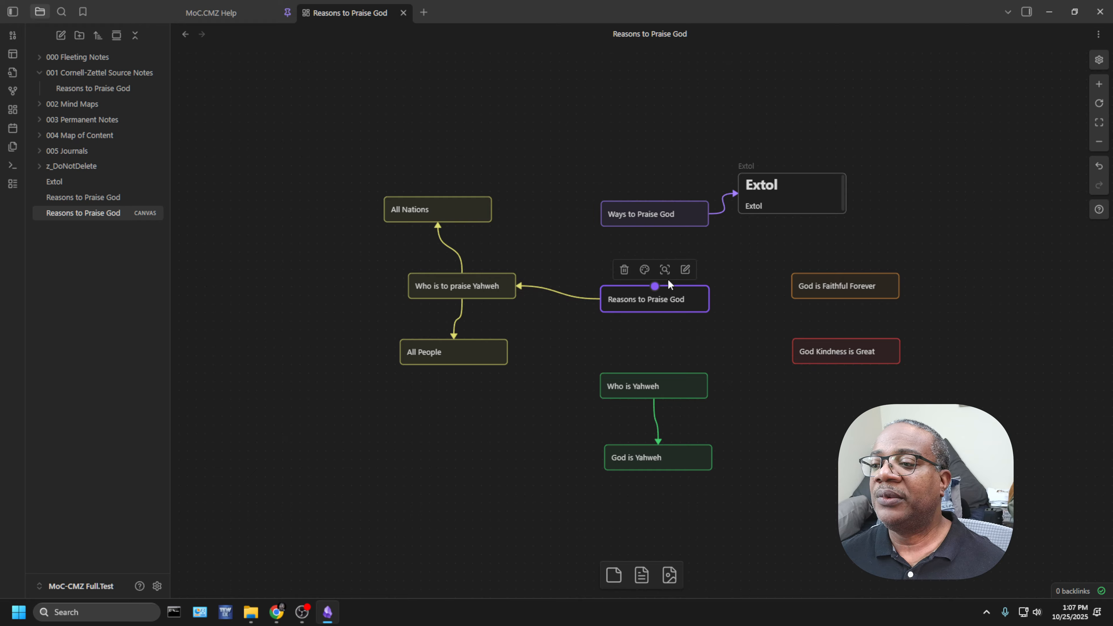
pyautogui.click(712, 259)
# Step: Connect the central Reasons to Praise God card up to the "Ways to Praise God" card with a purple arrow
pyautogui.moveTo(647, 282); pyautogui.dragTo(646, 227)
pyautogui.click(658, 253)
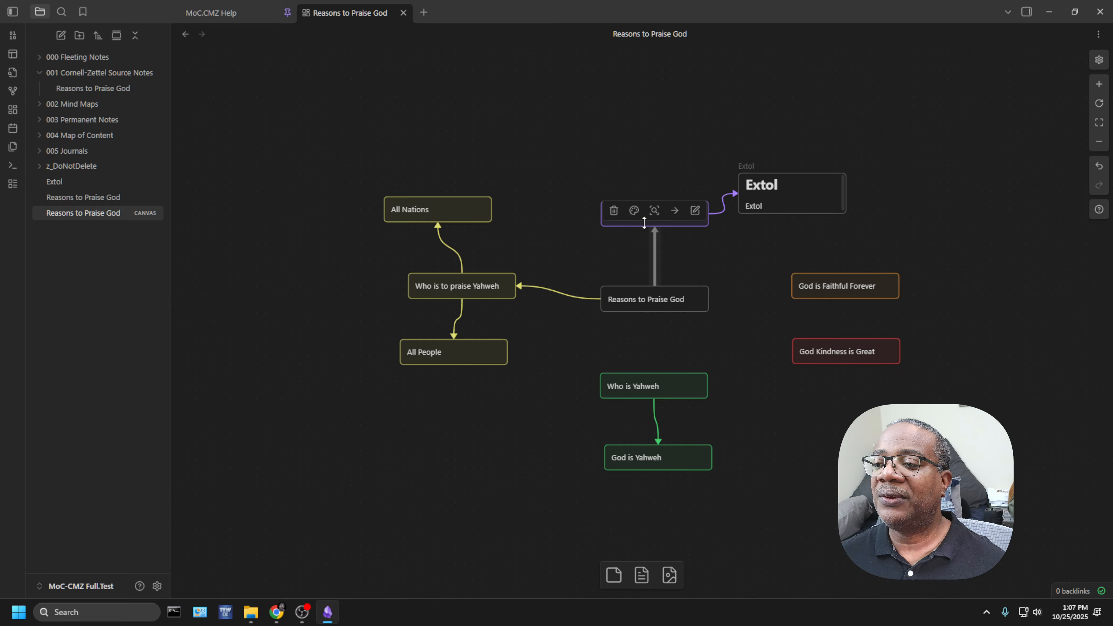
pyautogui.click(637, 212)
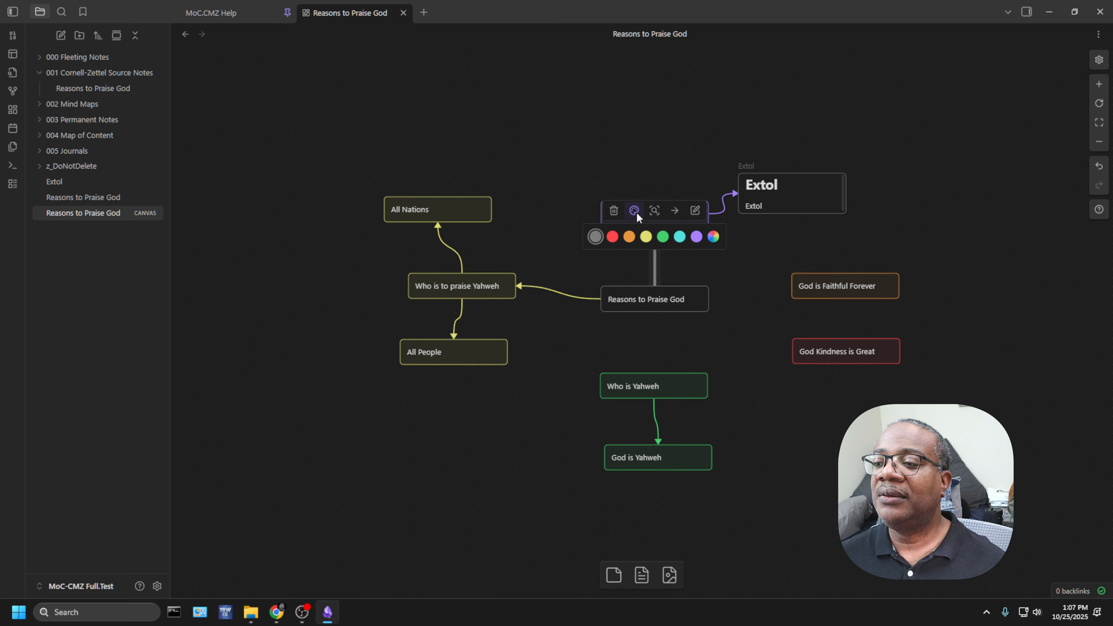
pyautogui.click(697, 237)
pyautogui.click(758, 280)
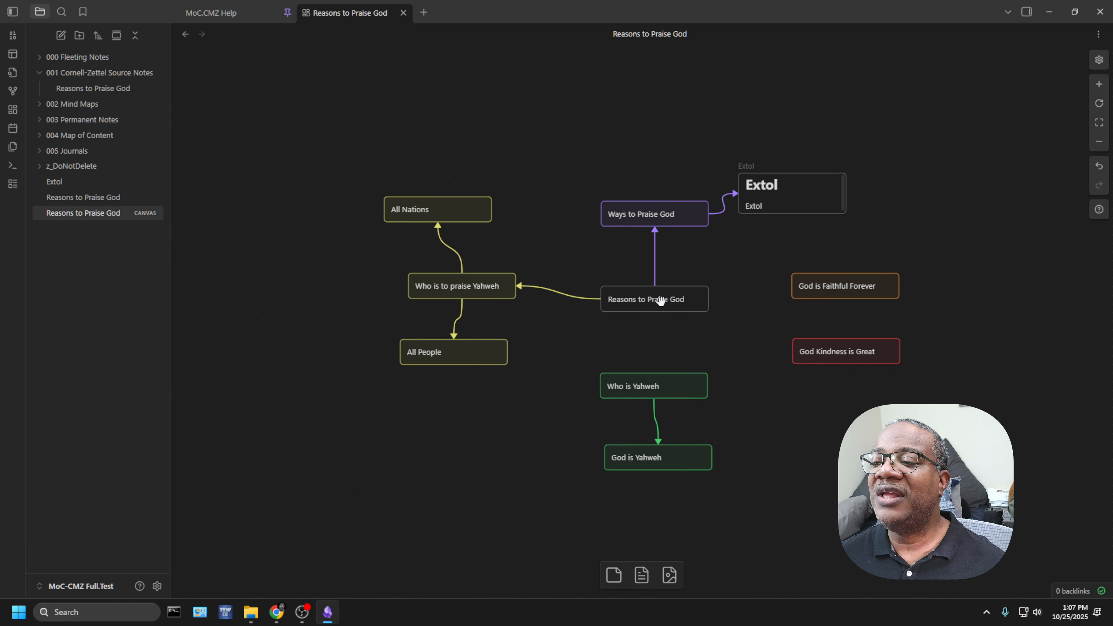
# Step: Draw arrows from the central card to the "God is Faithful Forever" and "God Kindness is Great" cards
pyautogui.moveTo(709, 299)
pyautogui.moveTo(710, 299); pyautogui.dragTo(802, 286)
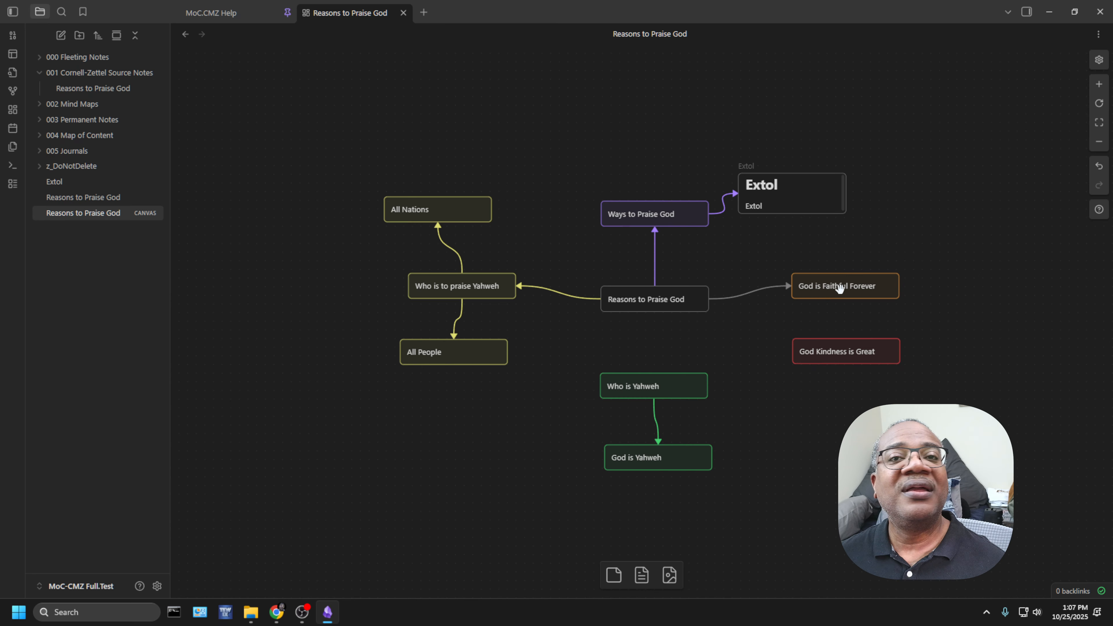
pyautogui.moveTo(709, 299)
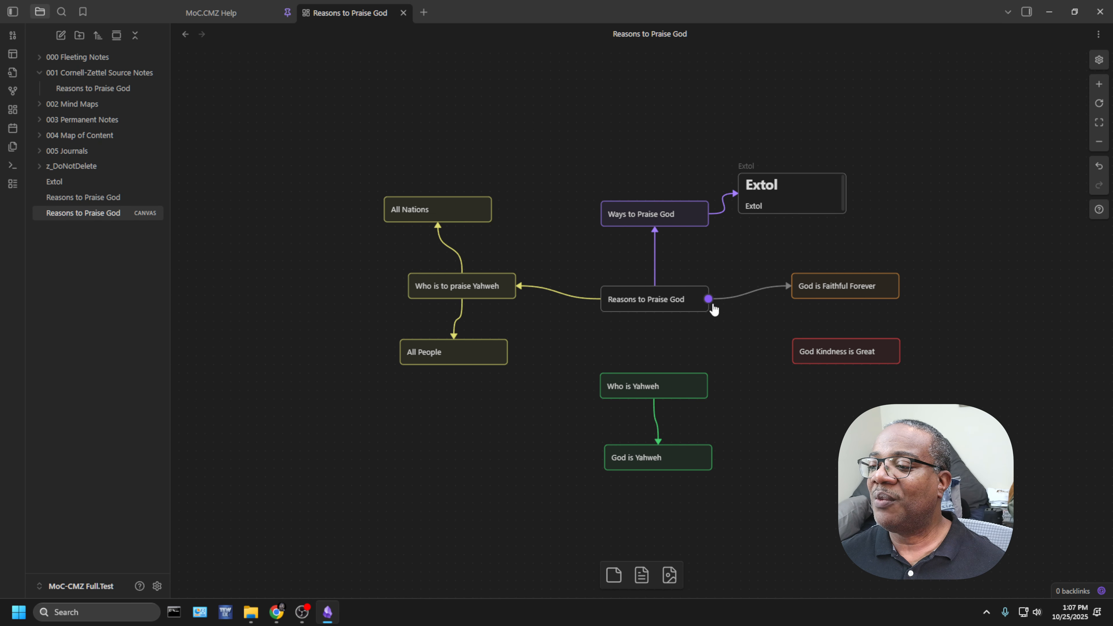
pyautogui.moveTo(709, 299); pyautogui.dragTo(795, 352)
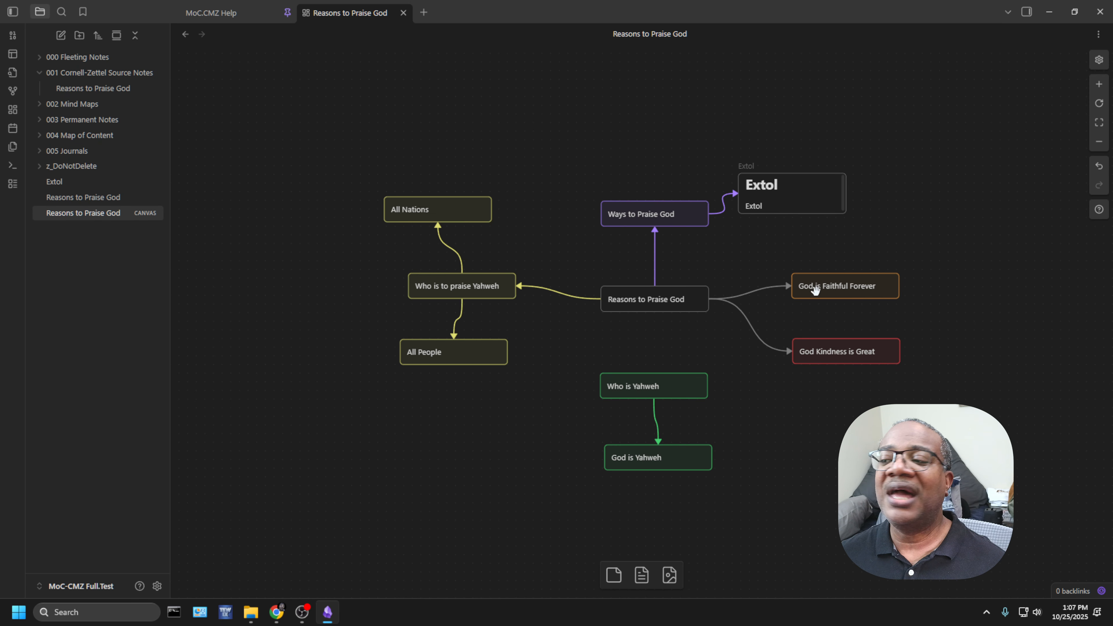
# Step: Colour the arrow to "God is Faithful Forever" orange and the arrow to "God Kindness is Great" red
pyautogui.click(744, 293)
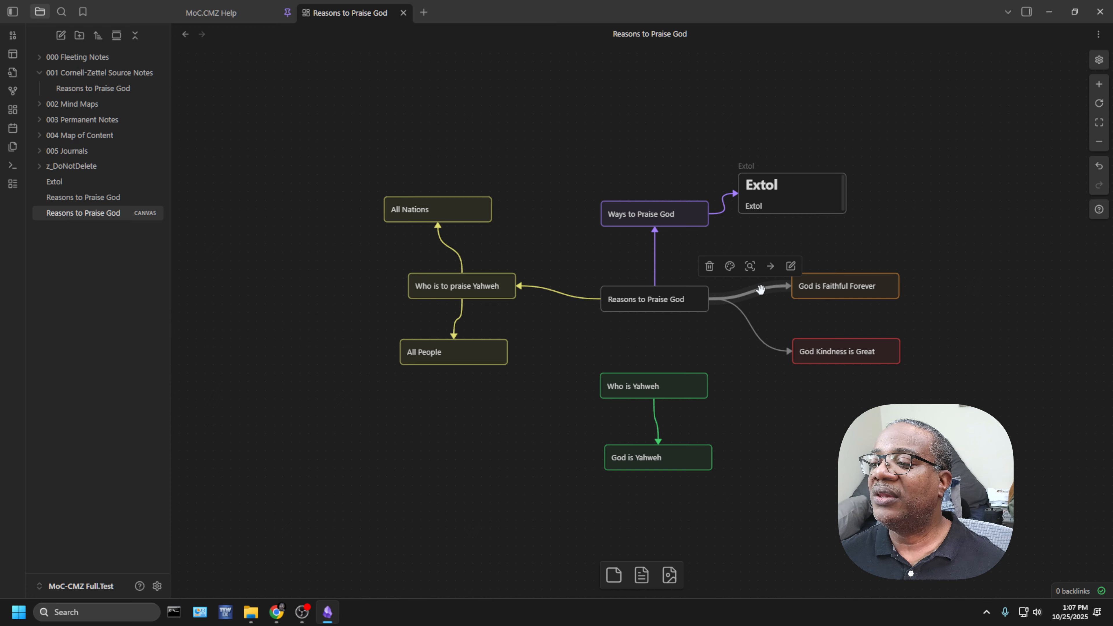
pyautogui.click(730, 266)
pyautogui.click(725, 293)
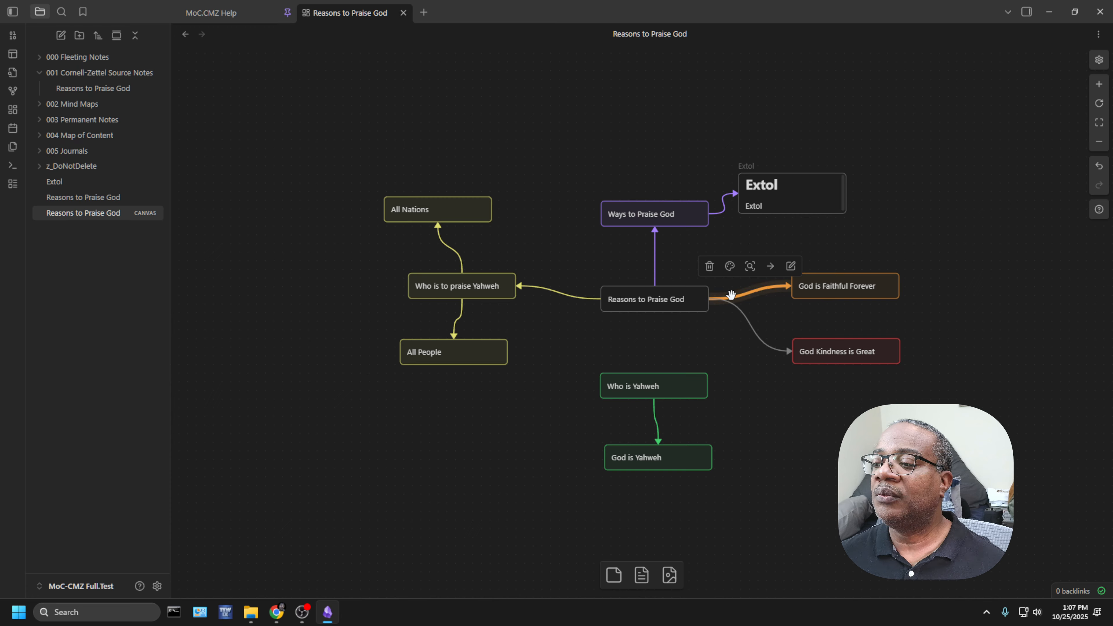
pyautogui.click(750, 333)
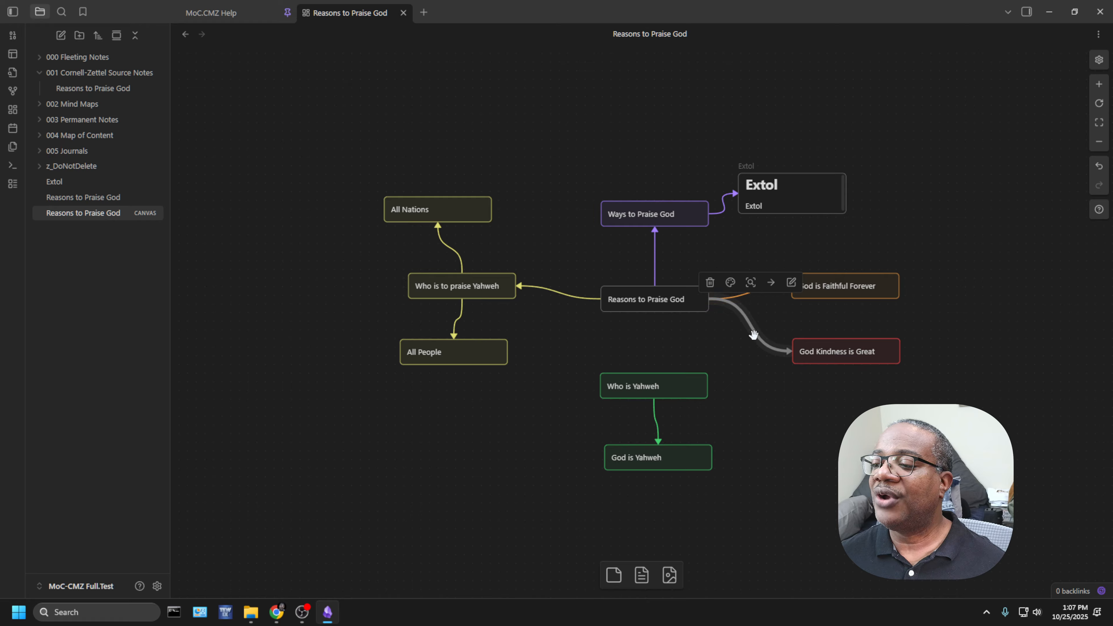
pyautogui.click(731, 282)
pyautogui.click(709, 308)
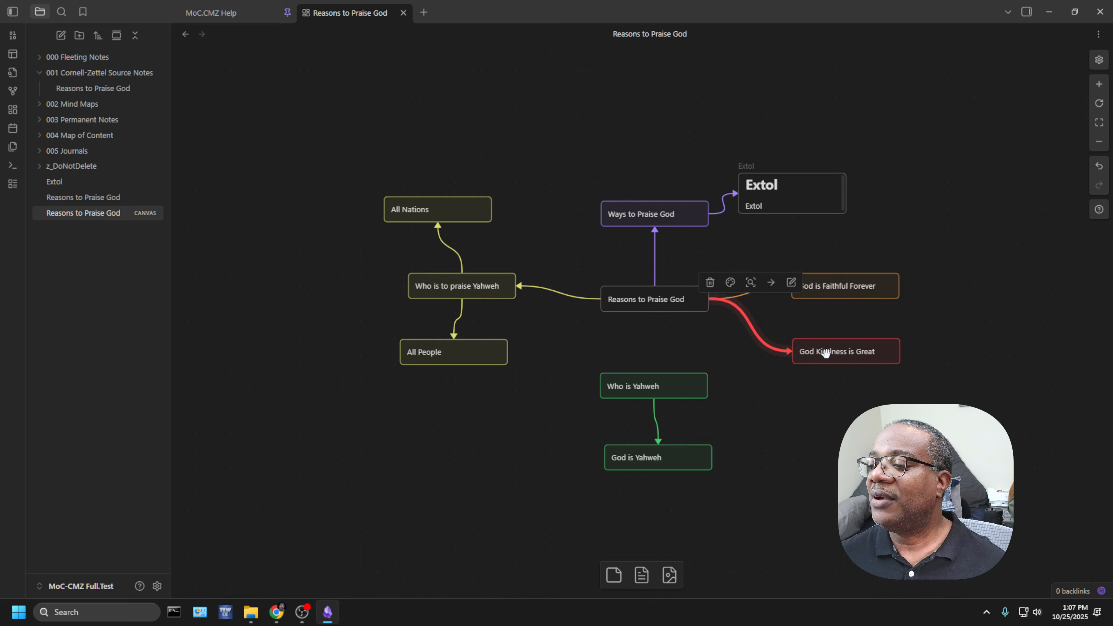
pyautogui.click(837, 407)
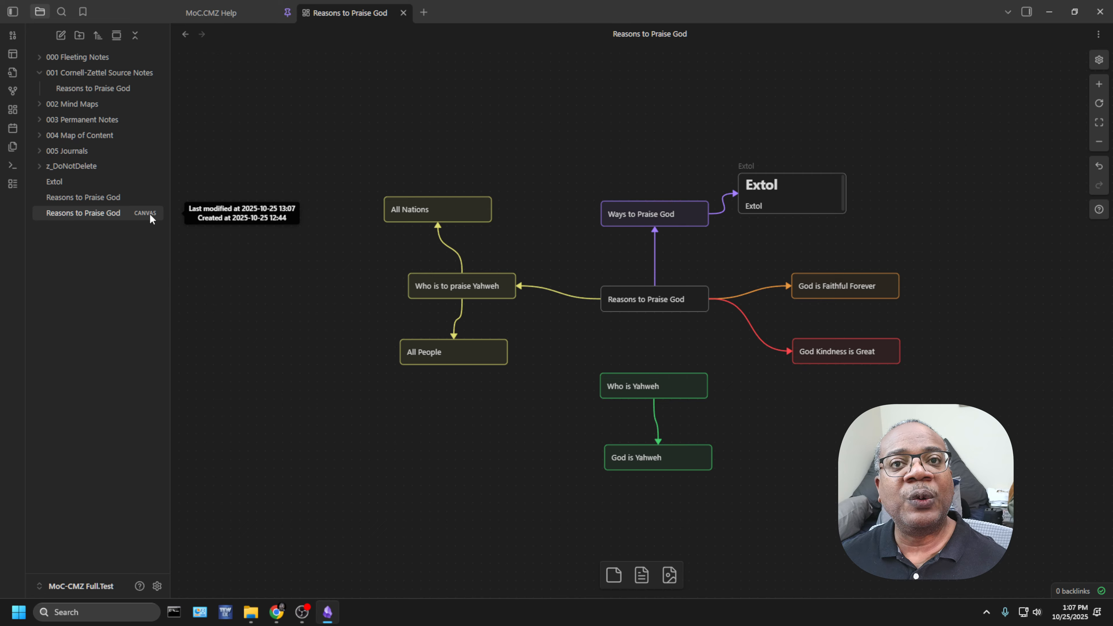
# Step: Delete the Reasons to Praise God note file from the vault root, not the canvas of the same name
pyautogui.rightClick(87, 210)
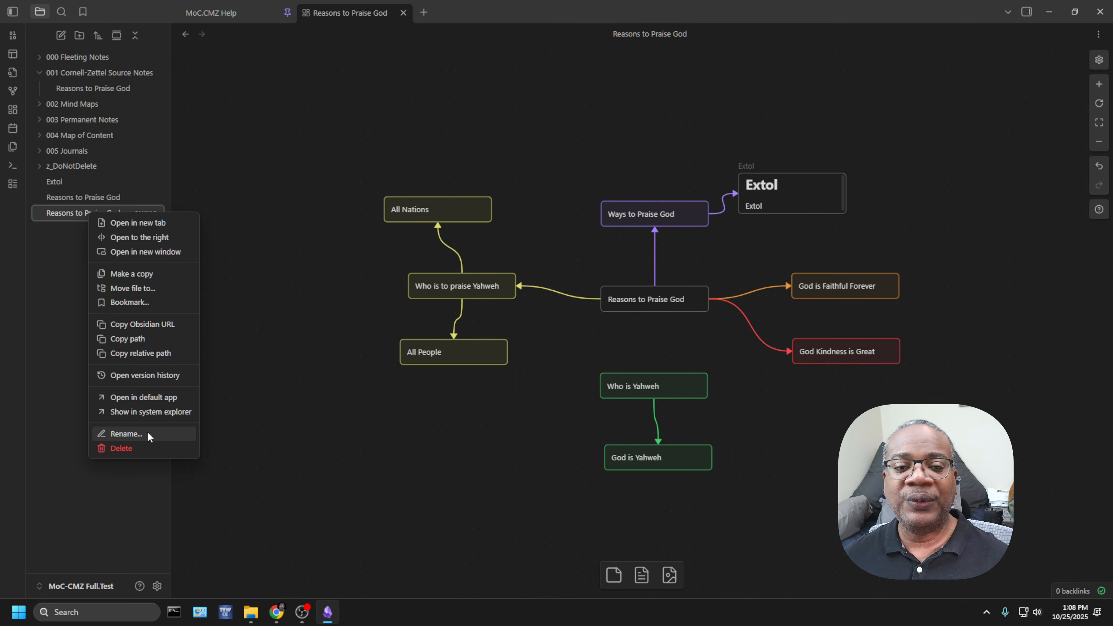
pyautogui.click(90, 263)
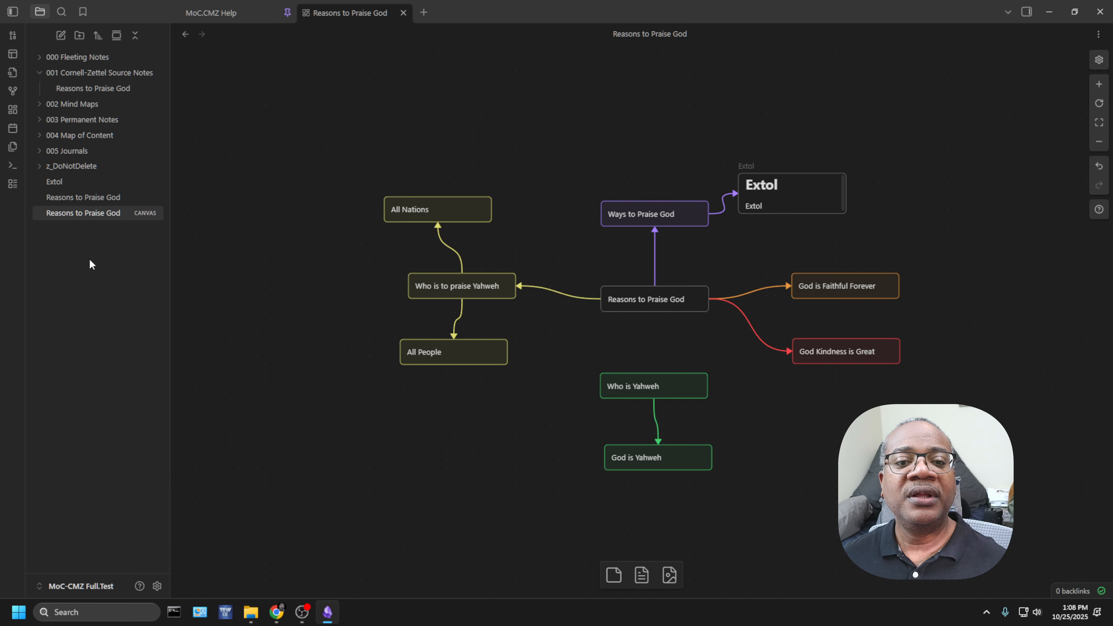
pyautogui.rightClick(102, 200)
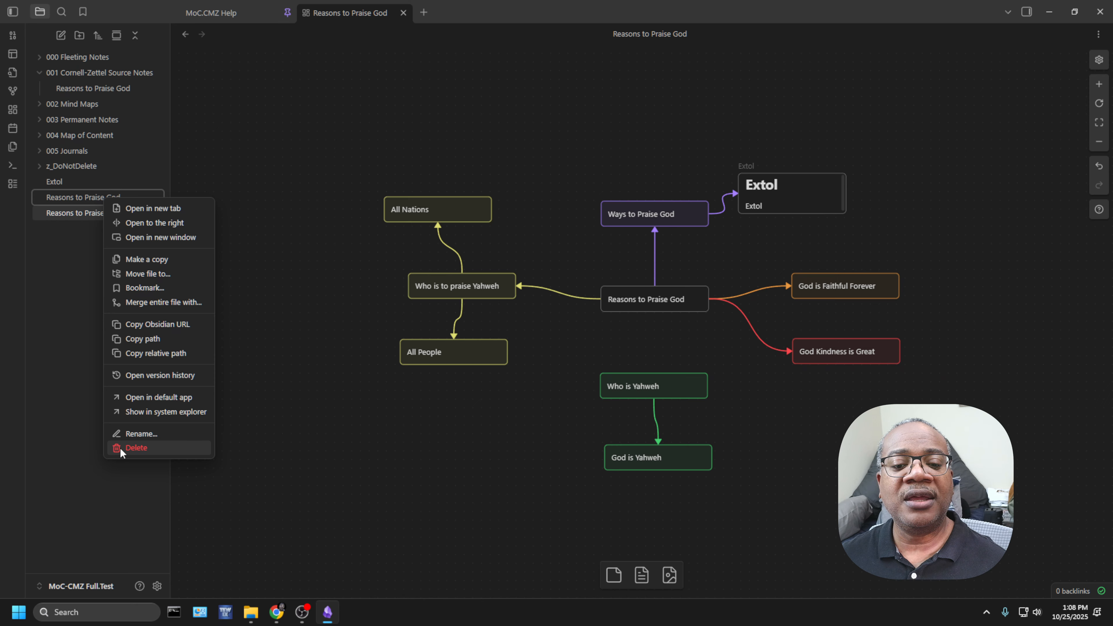
pyautogui.click(150, 451)
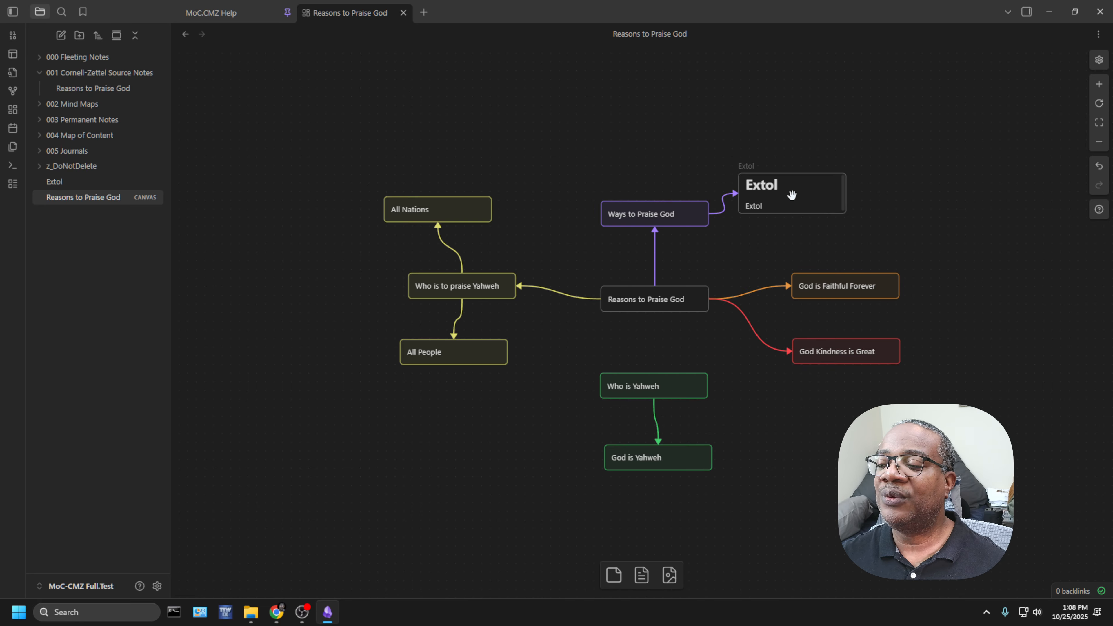
# Step: Convert the "God is Faithful Forever" card to a note file named "God is Faithful Forever"
pyautogui.click(782, 193)
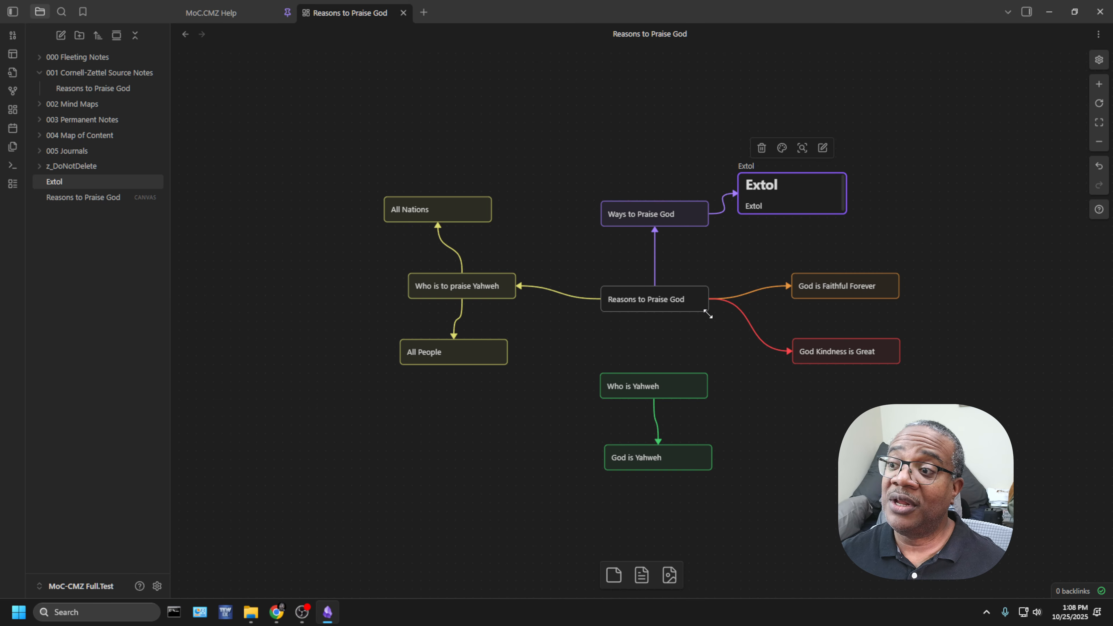
pyautogui.click(867, 283)
pyautogui.rightClick(872, 286)
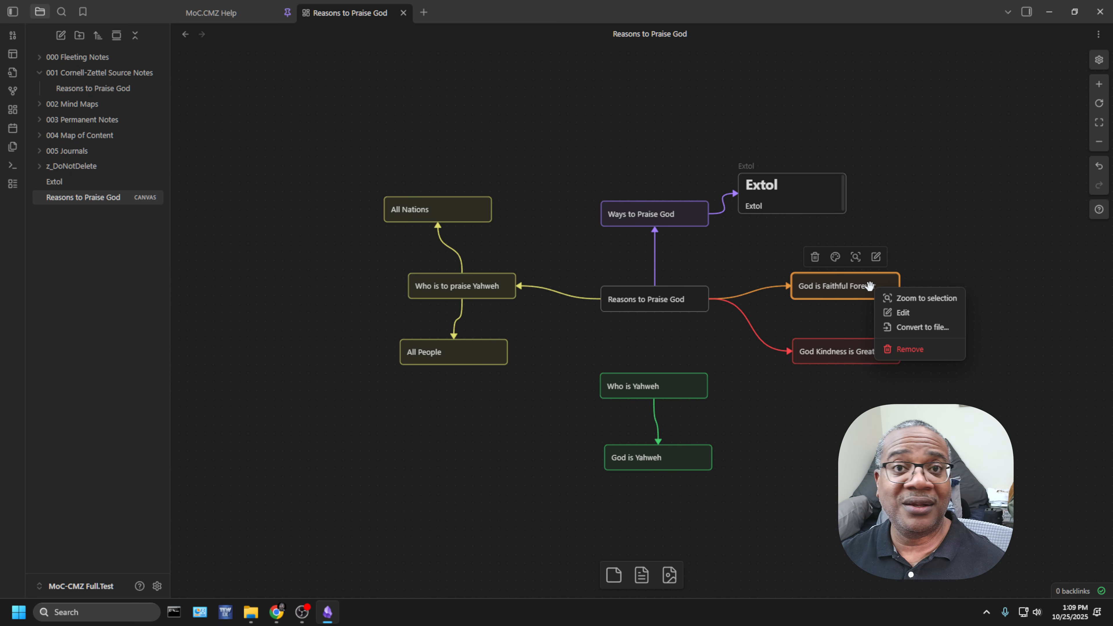
pyautogui.click(923, 327)
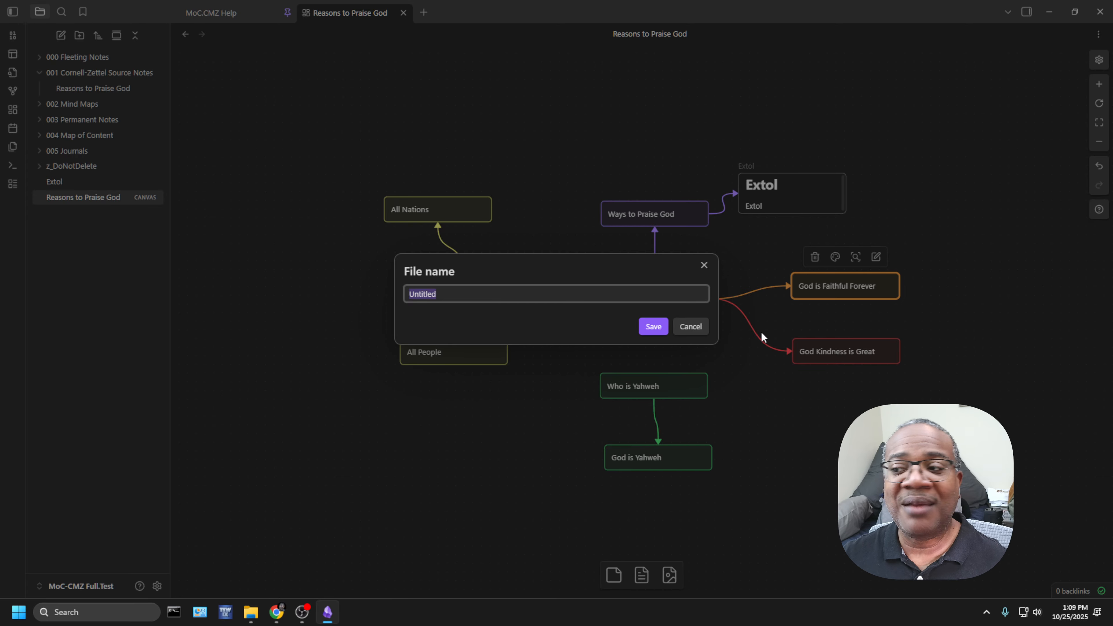
pyautogui.write('G')
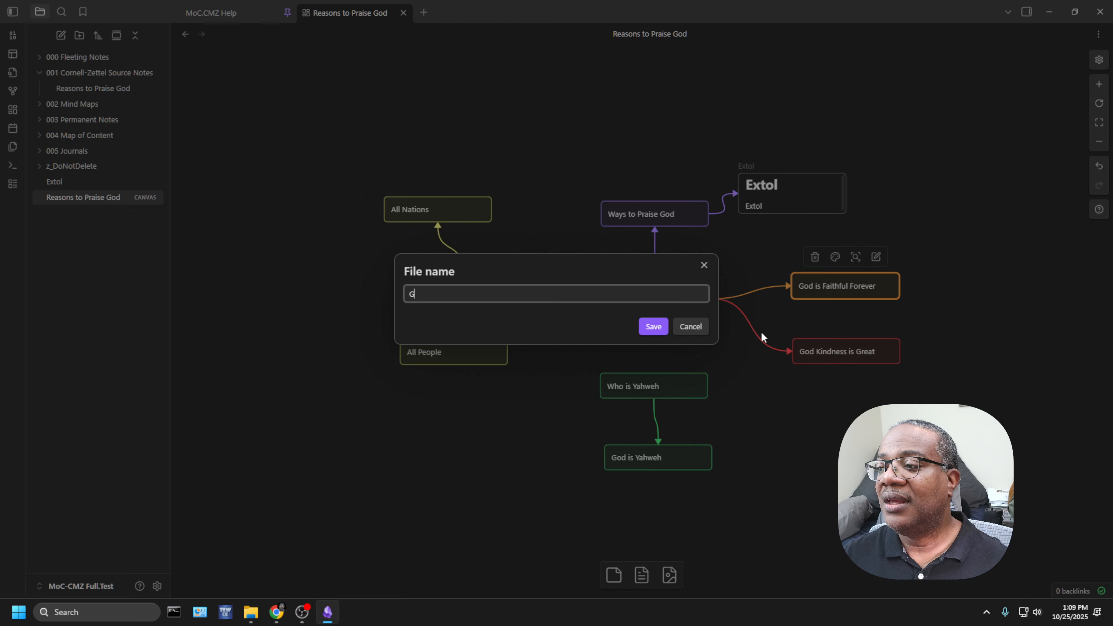
pyautogui.write('od is Fait')
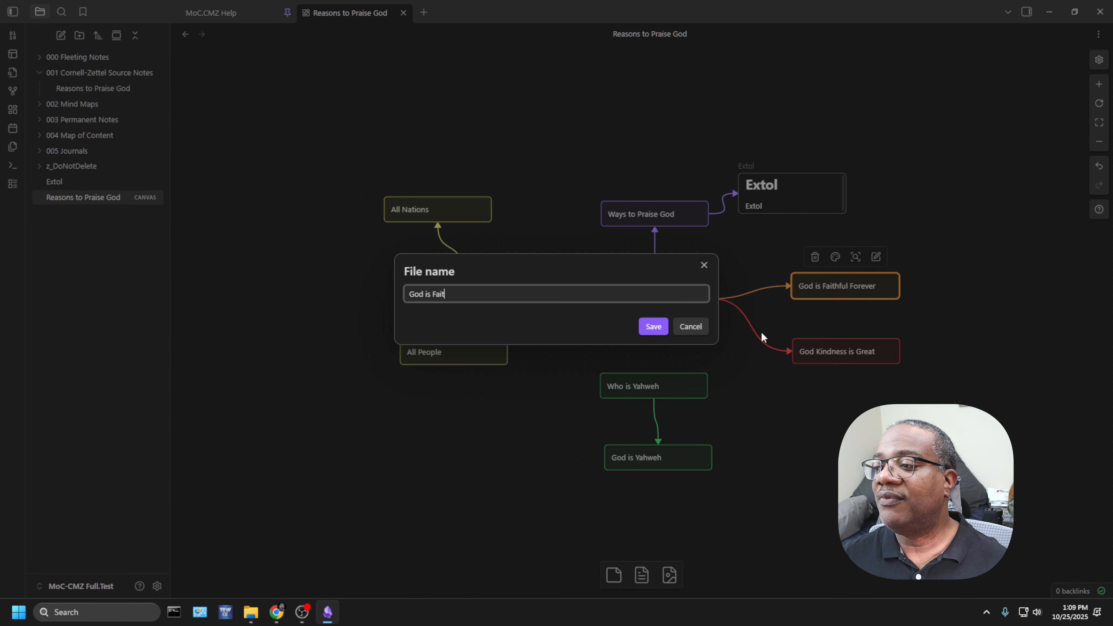
pyautogui.write('hful Forever')
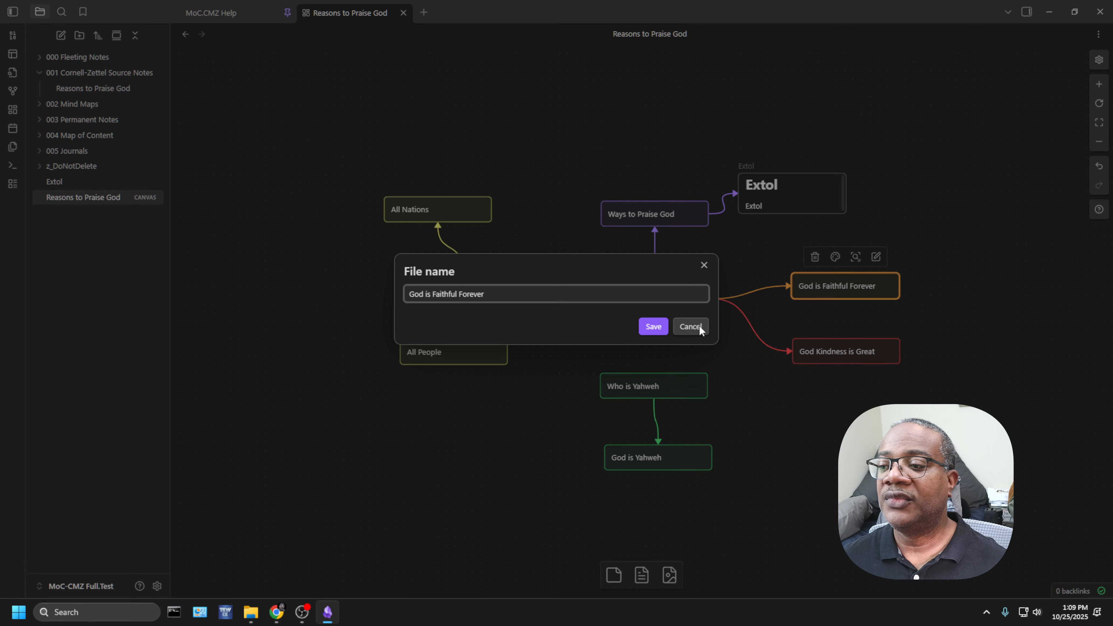
pyautogui.click(652, 326)
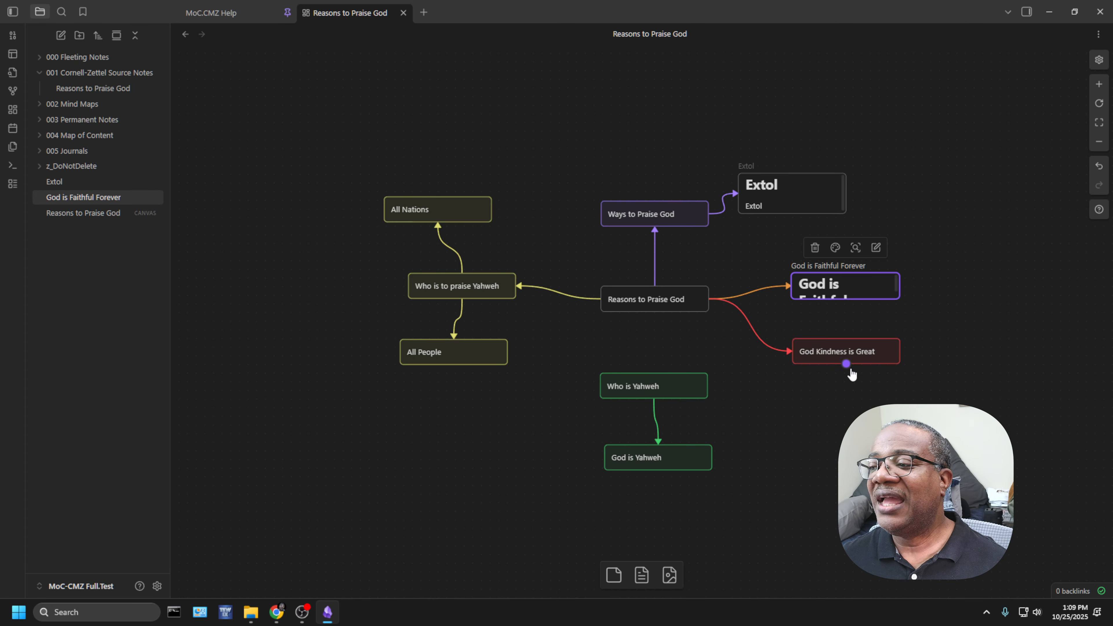
# Step: Convert the "God Kindness is Great" card to a note file named "God Kindness is Great" and make the card taller to fit its title
pyautogui.click(863, 352)
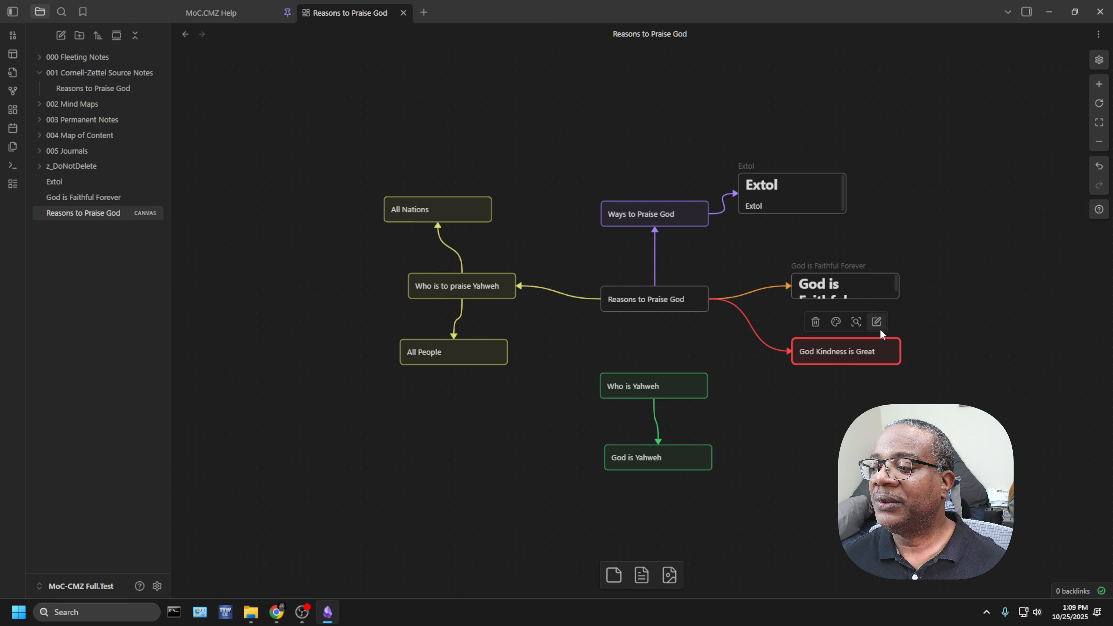
pyautogui.rightClick(866, 352)
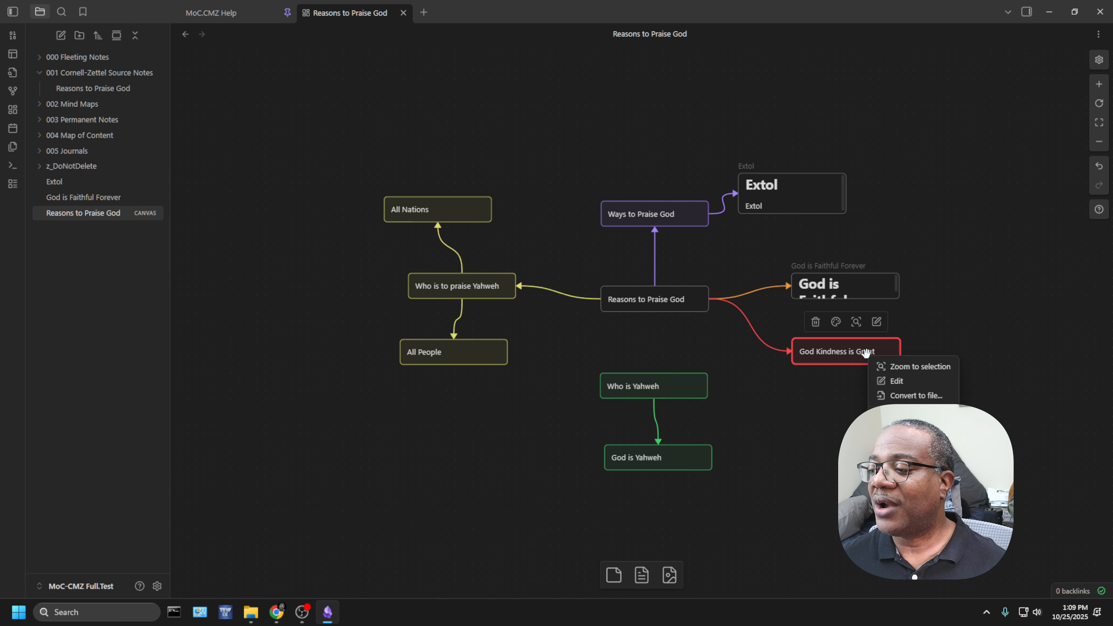
pyautogui.click(916, 395)
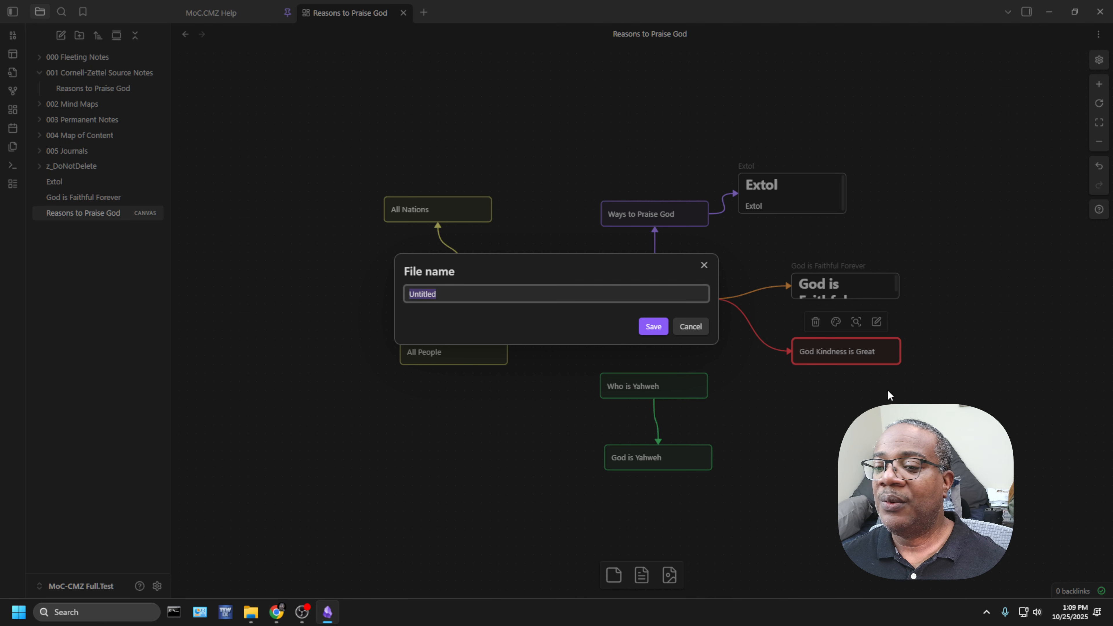
pyautogui.write('God')
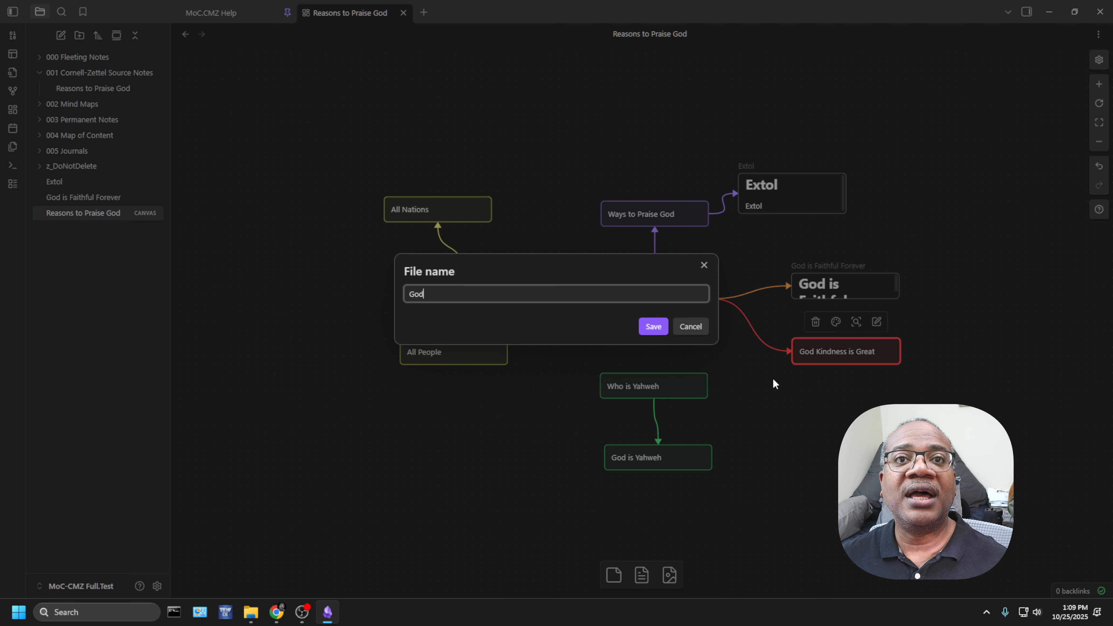
pyautogui.write(' Kindness ')
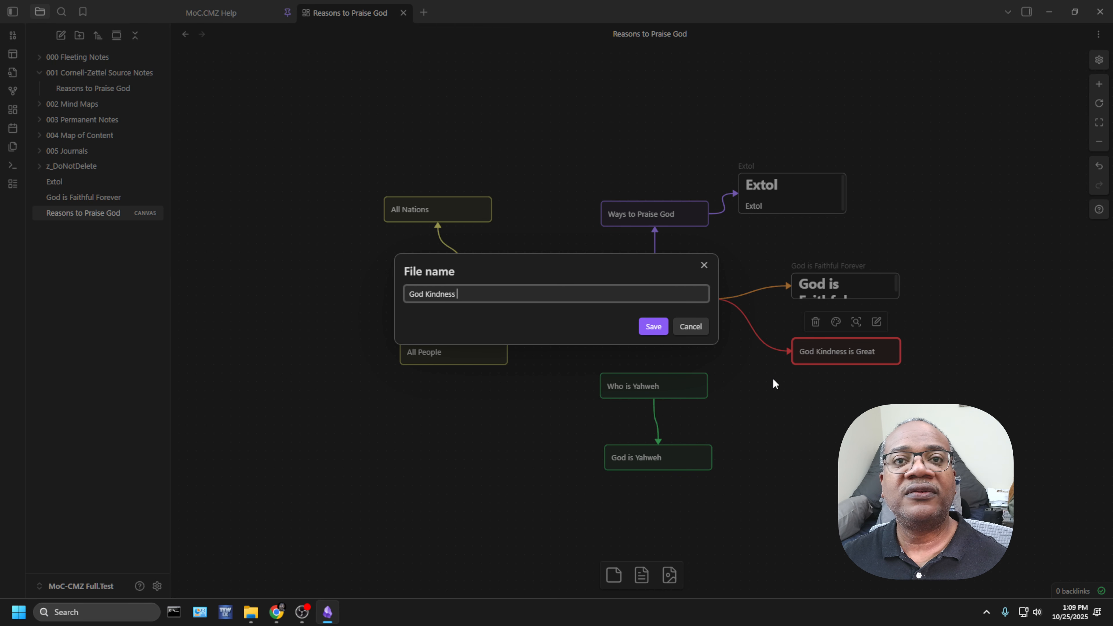
pyautogui.write('is Great')
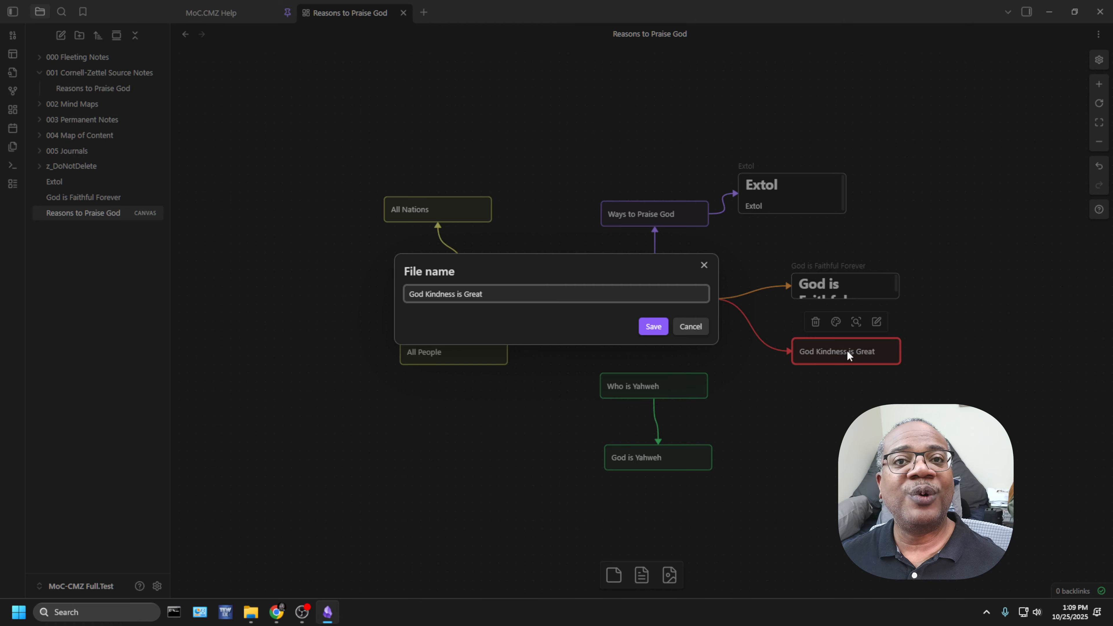
pyautogui.click(654, 327)
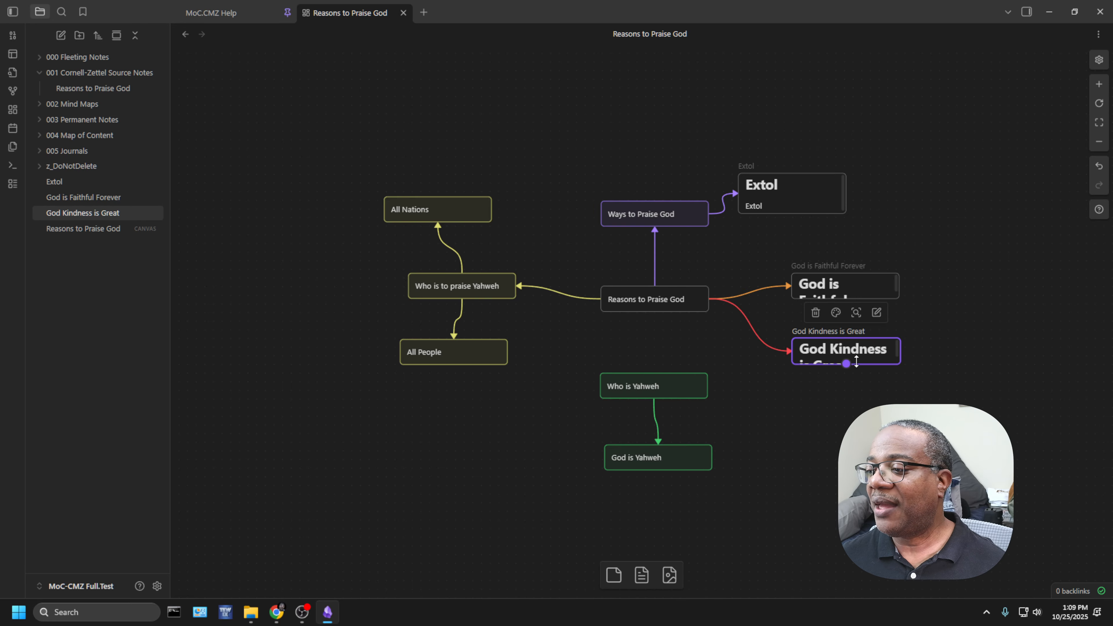
pyautogui.moveTo(863, 364); pyautogui.dragTo(856, 392)
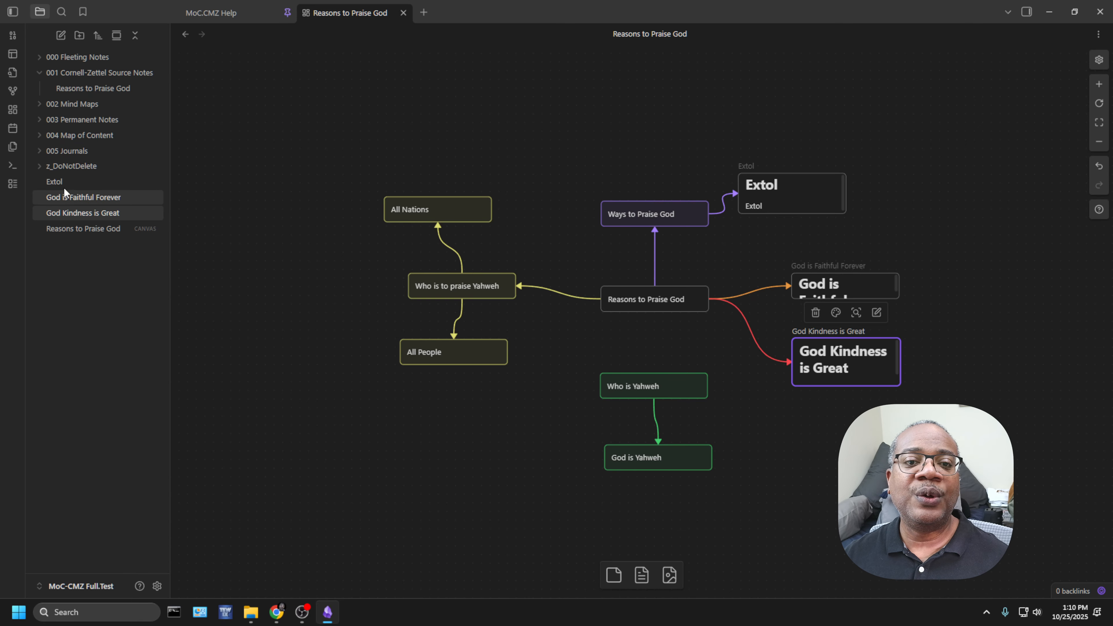
# Step: View the contents of the "God is Faithful Forever" and "God Kindness is Great" note files
pyautogui.click(59, 179)
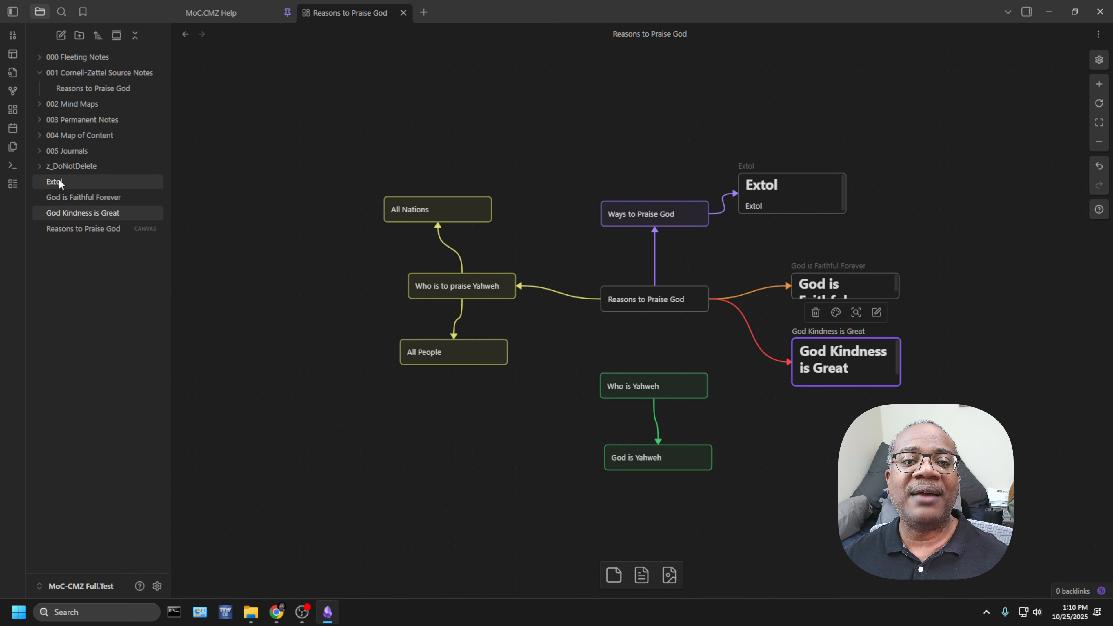
pyautogui.click(126, 198)
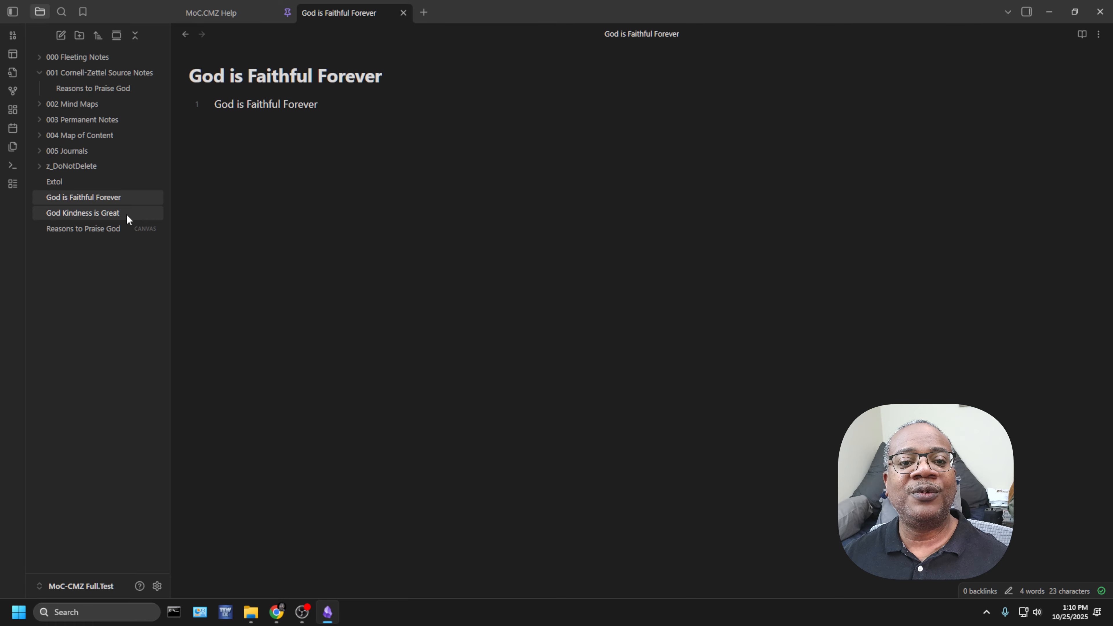
pyautogui.click(125, 215)
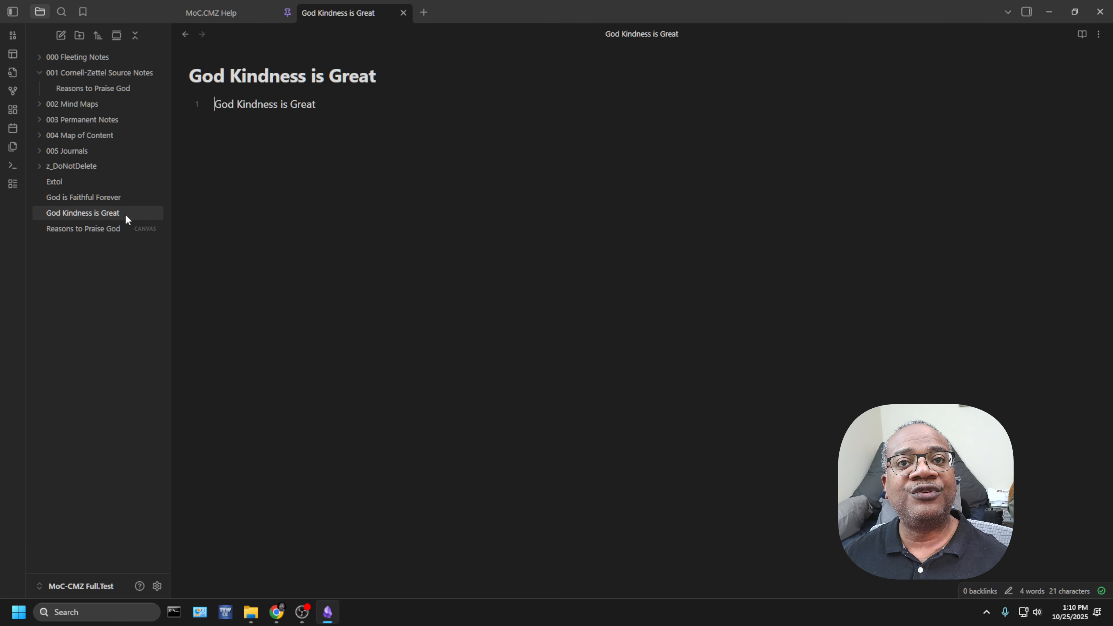
# Step: Replace the body text of the Extol note with the Permanent Note template
pyautogui.click(118, 178)
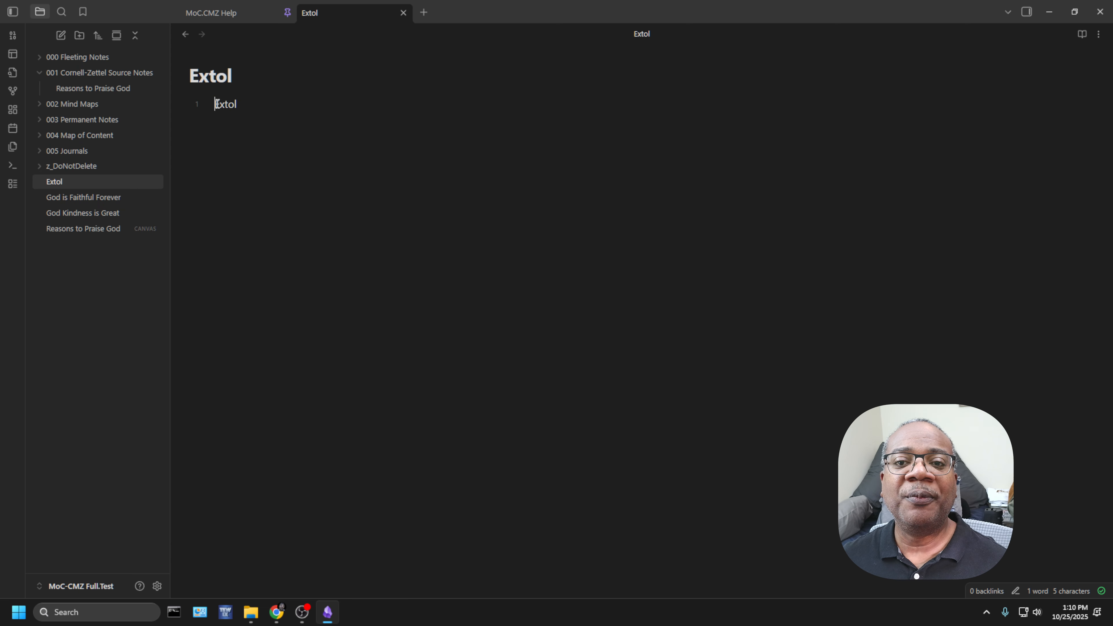
pyautogui.moveTo(216, 101); pyautogui.dragTo(264, 103)
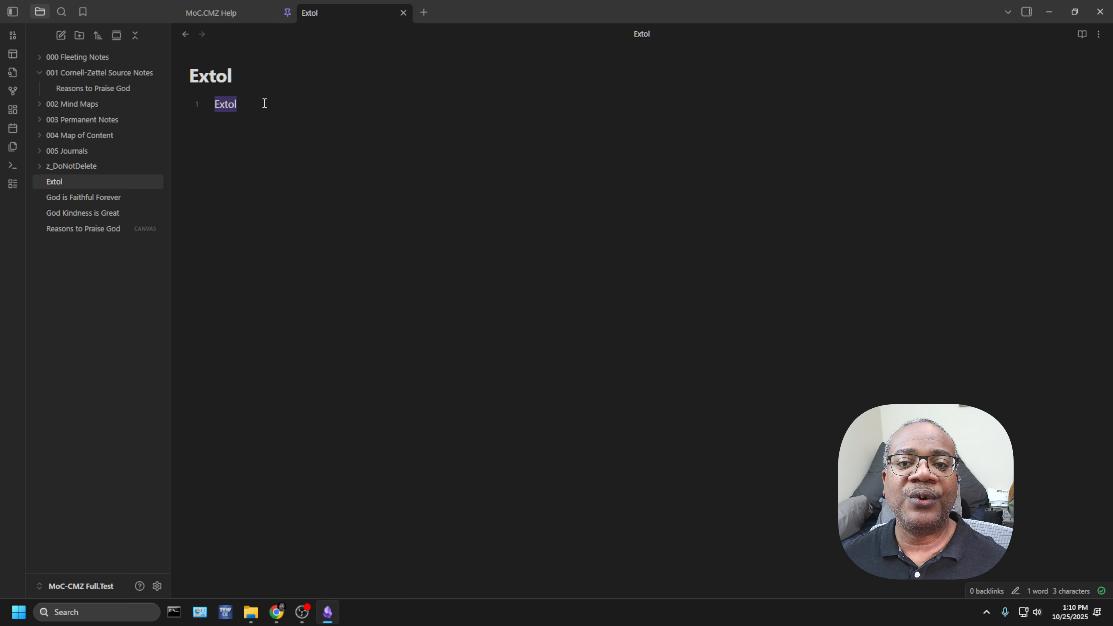
pyautogui.press('BackSpace')
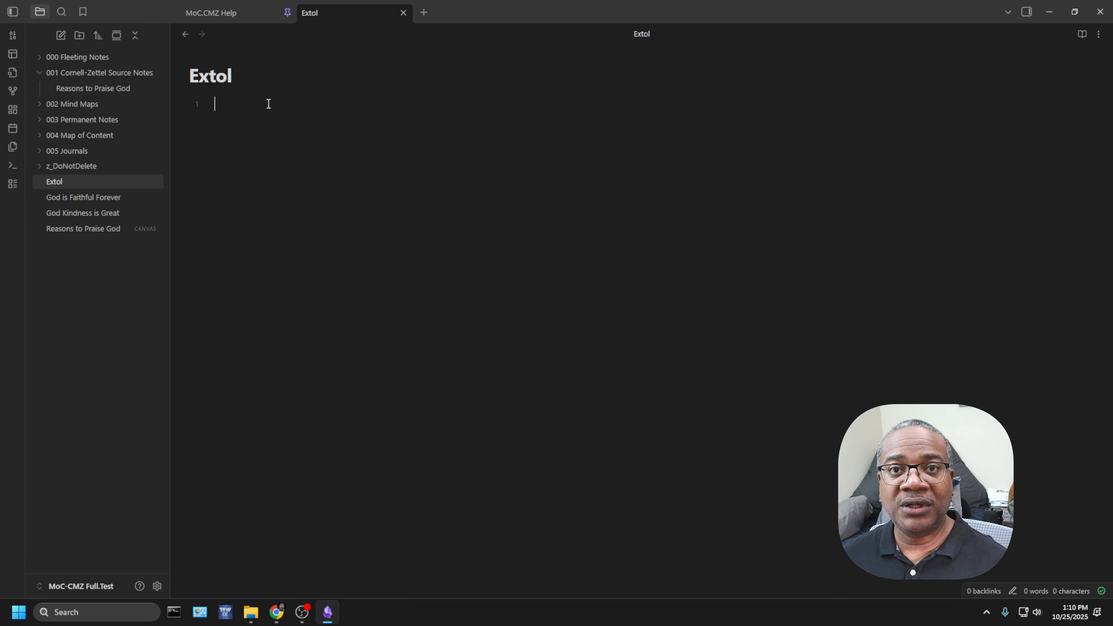
pyautogui.hotkey('alt', 't')
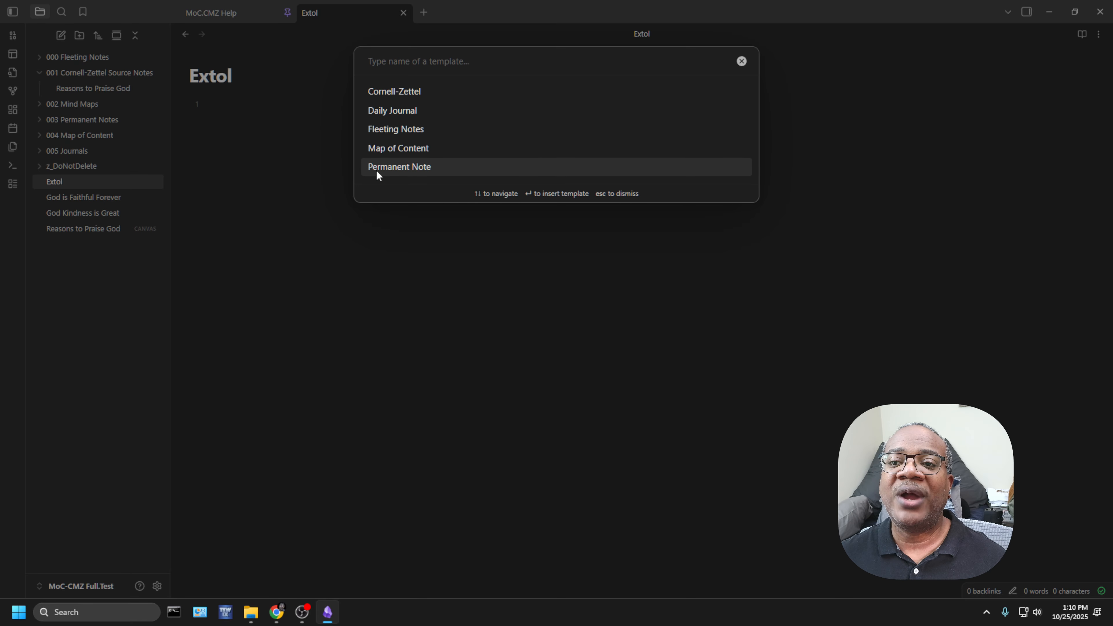
pyautogui.click(419, 171)
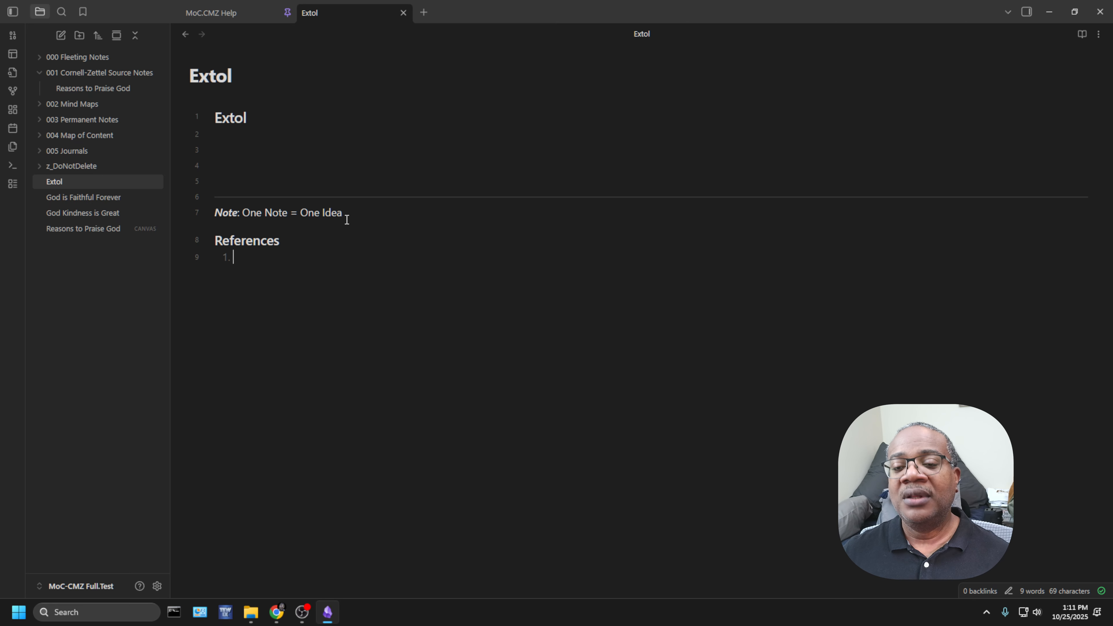
# Step: Write "To praise God with great awe" in the Extol note, below its Extol heading
pyautogui.click(302, 152)
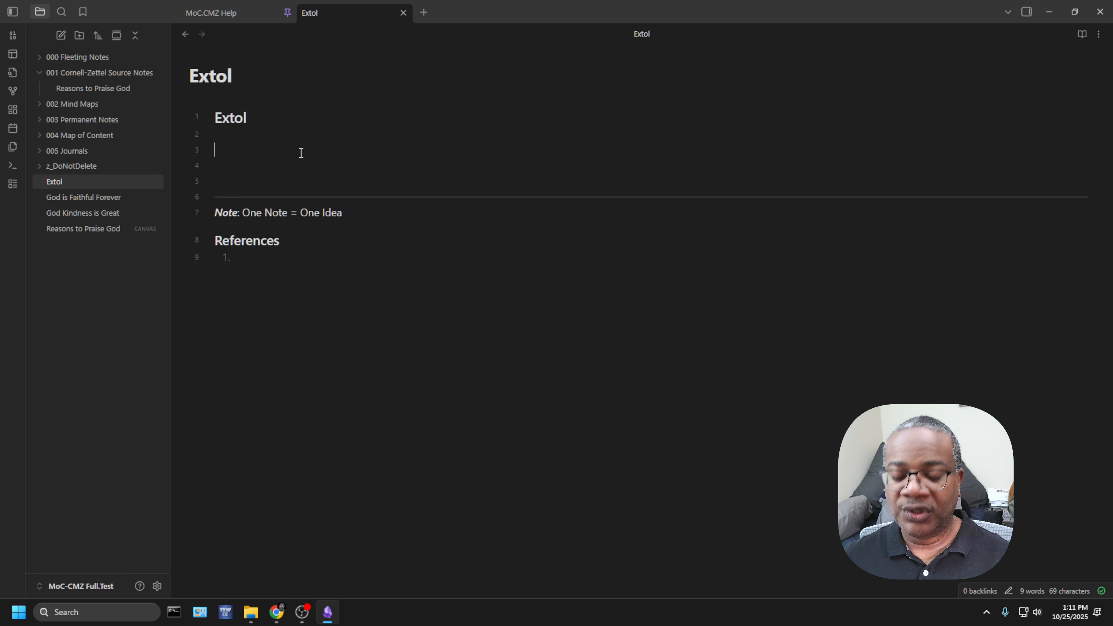
pyautogui.write('To prias')
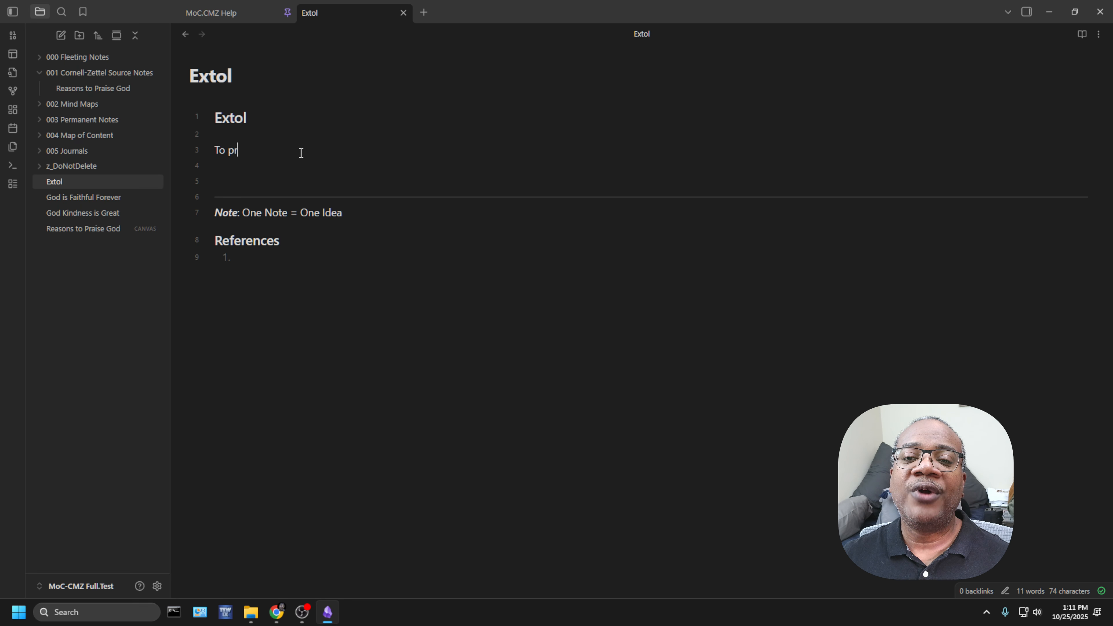
pyautogui.press('BackSpace')
pyautogui.press('BackSpace')
pyautogui.press('BackSpace')
pyautogui.write('ais')
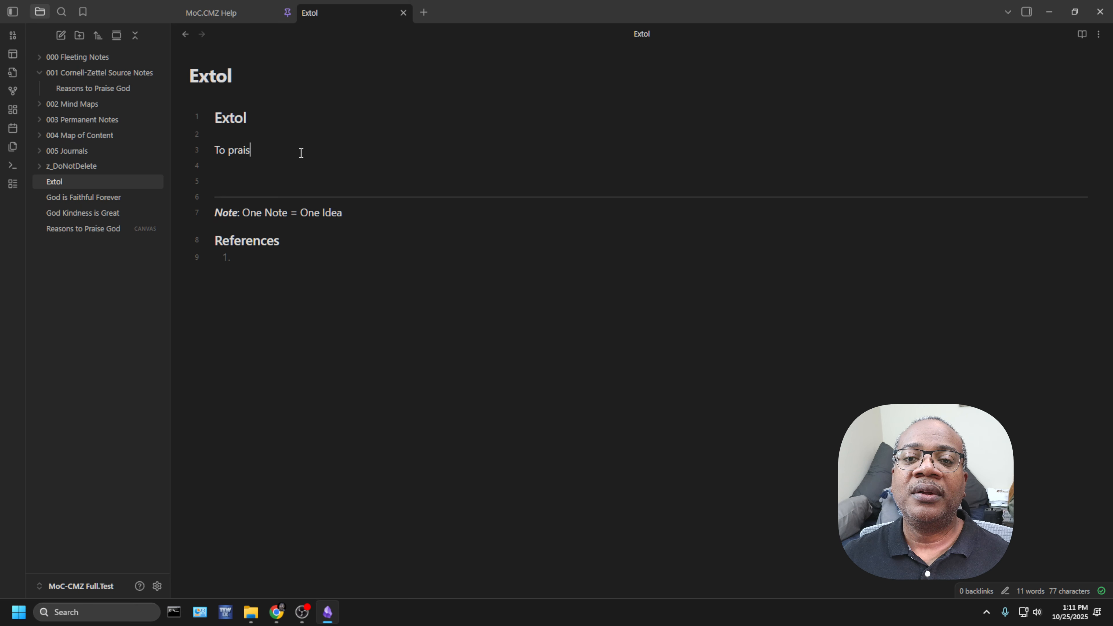
pyautogui.write('e God with ')
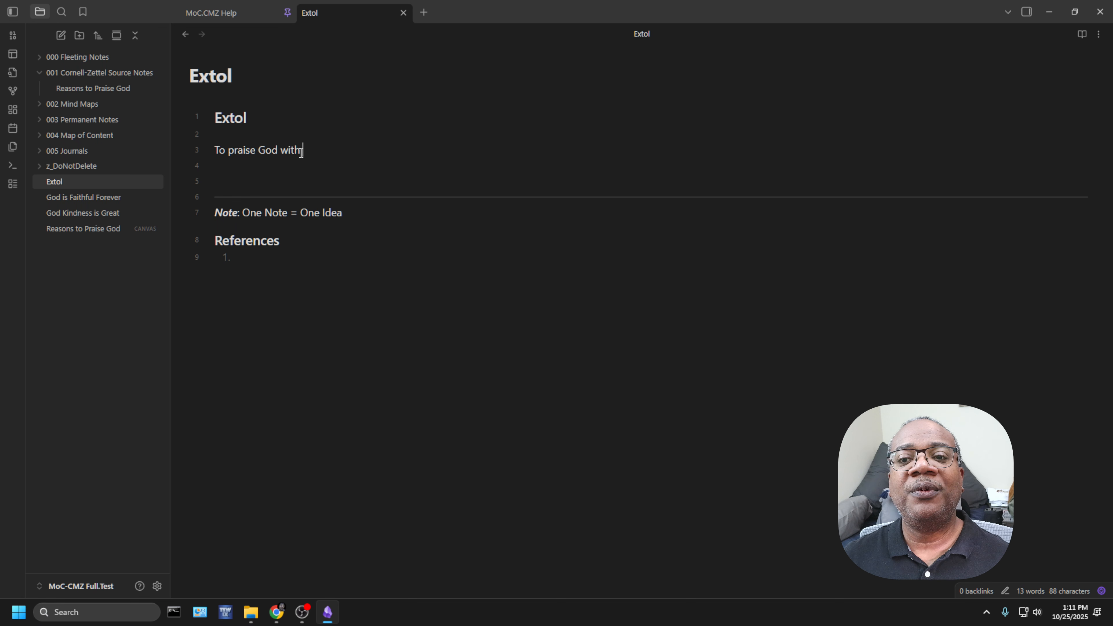
pyautogui.write('great awe')
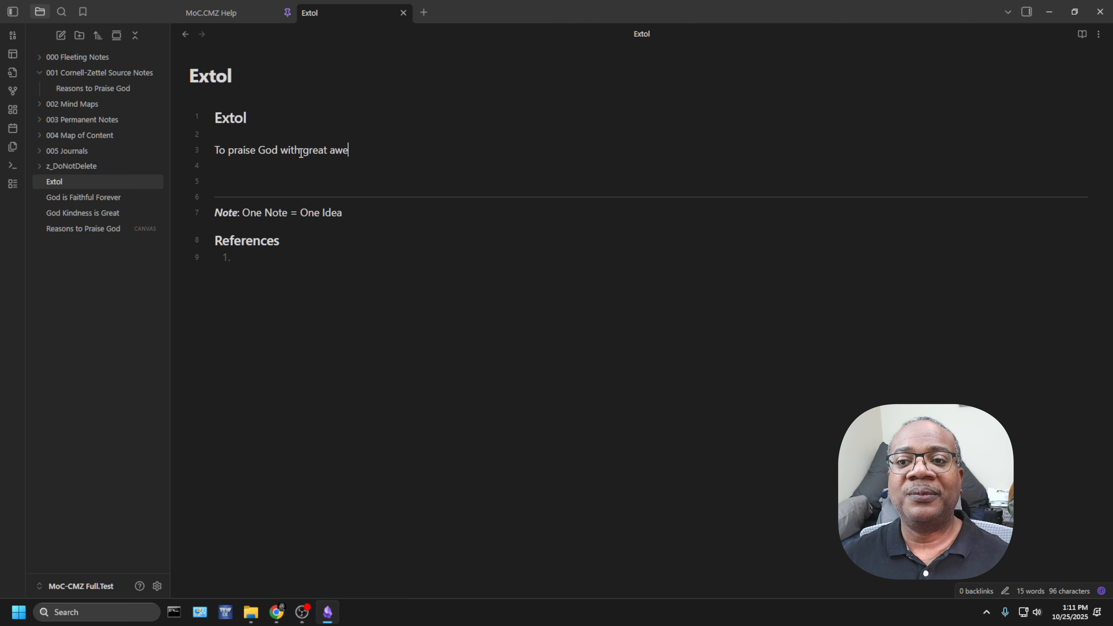
pyautogui.click(408, 178)
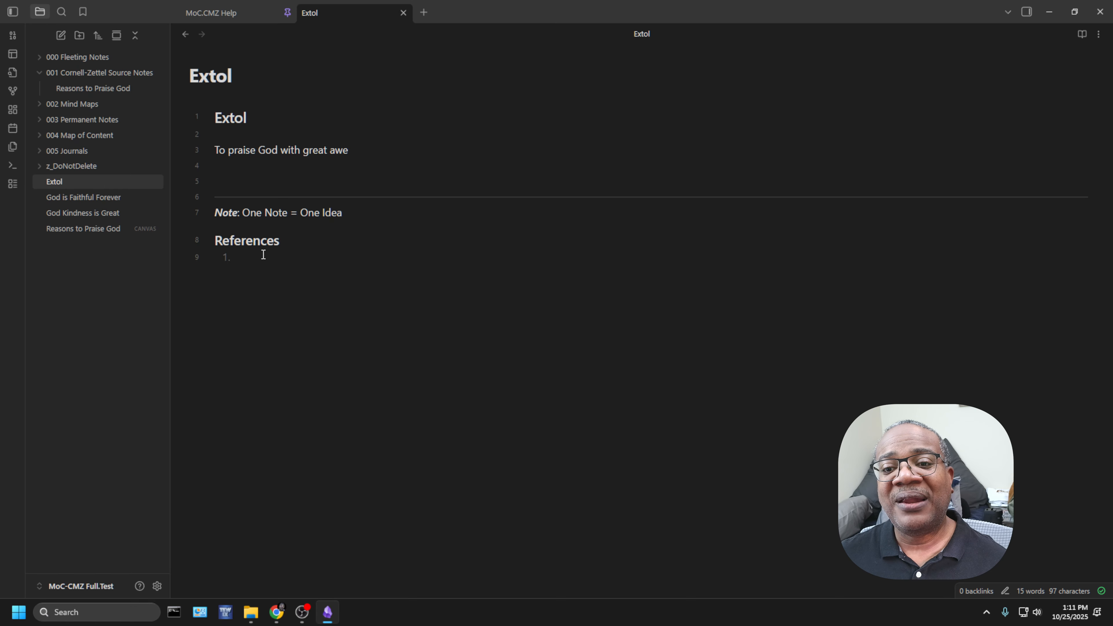
# Step: Open the Reasons to Praise God note from 001 Cornell-Zettel Source Notes in a new tab, review it, and return to the Extol note
pyautogui.click(287, 259)
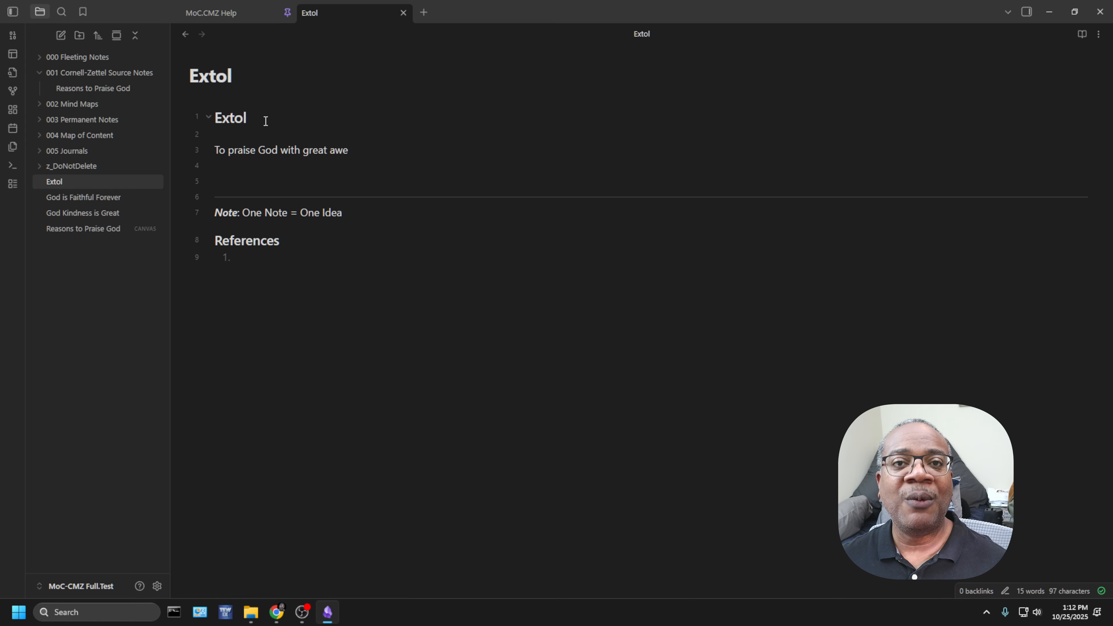
pyautogui.click(424, 13)
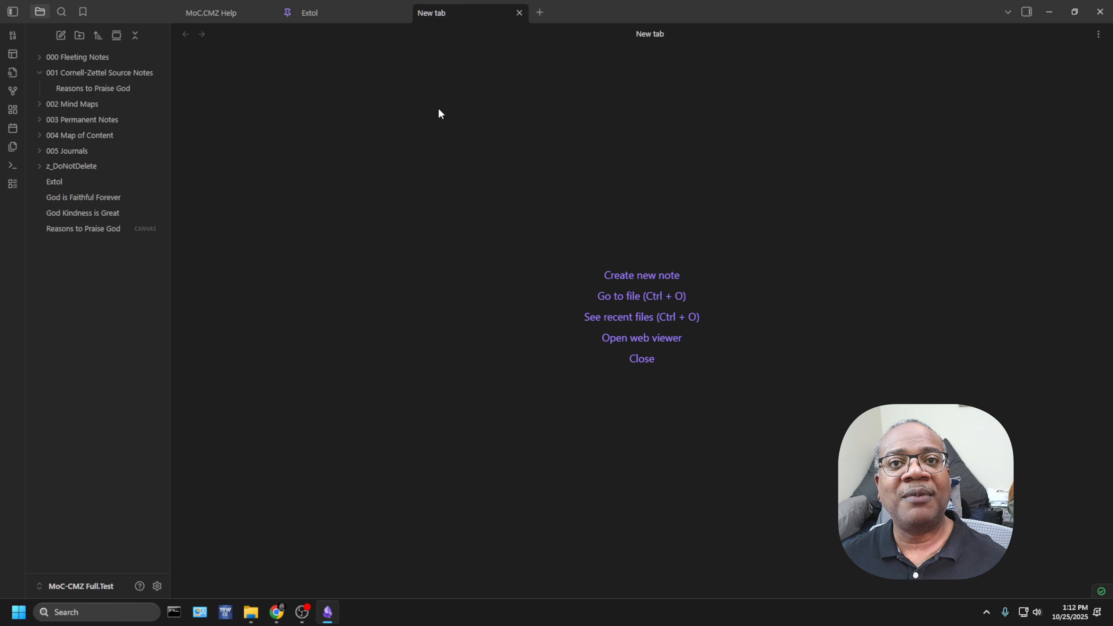
pyautogui.click(99, 93)
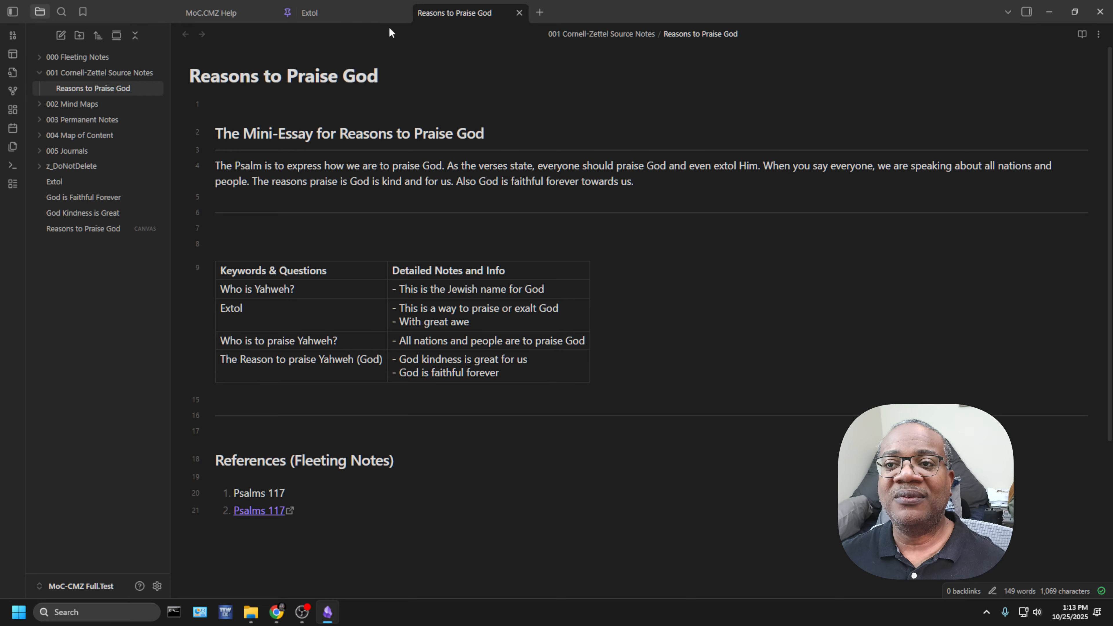
pyautogui.click(381, 18)
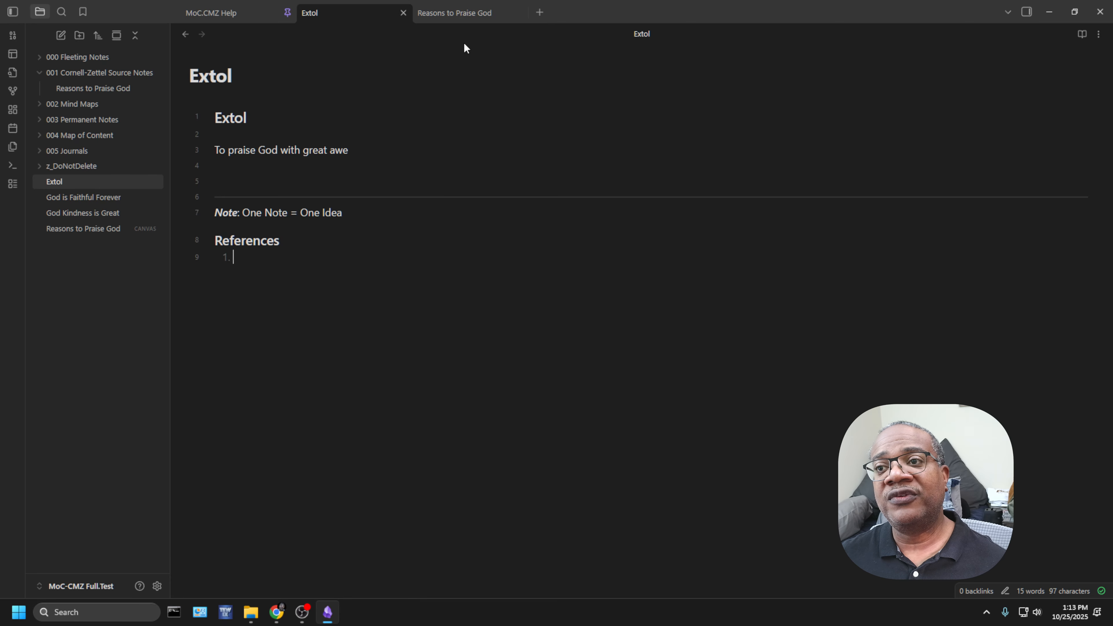
pyautogui.click(466, 16)
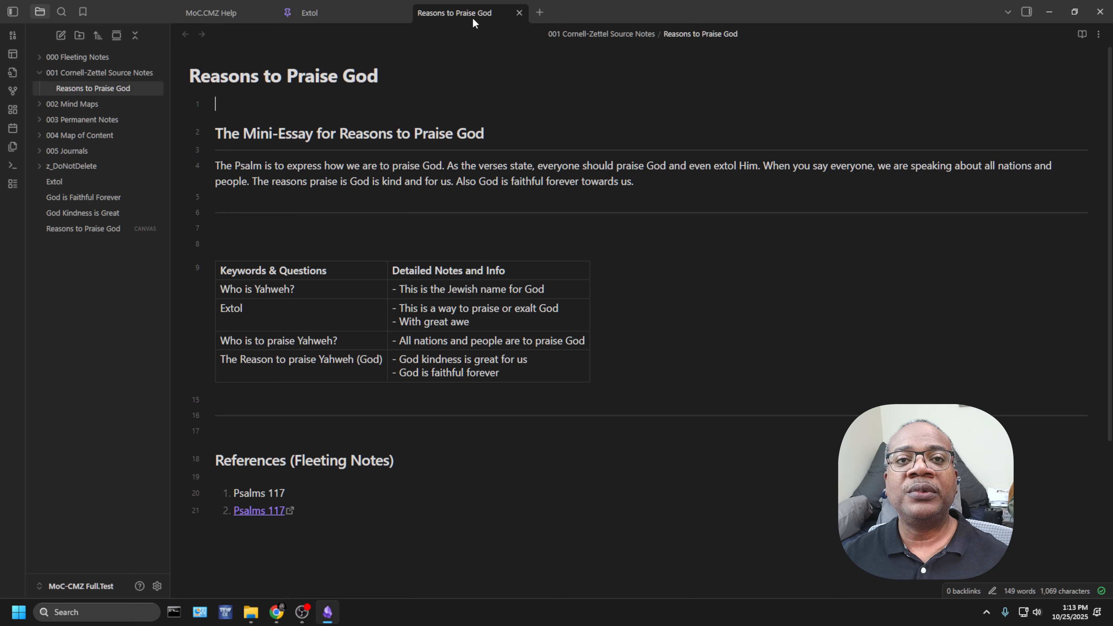
pyautogui.click(363, 15)
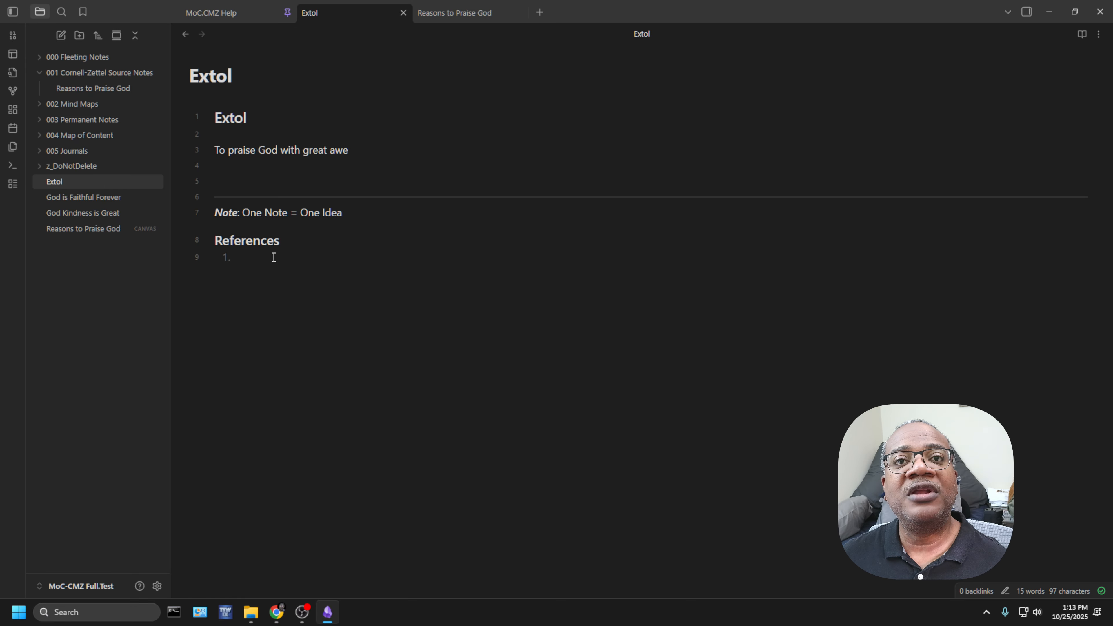
# Step: Add an internal link to the Reasons to Praise God note in 001 Cornell-Zettel Source Notes as the Extol note's first reference
pyautogui.write('[[')
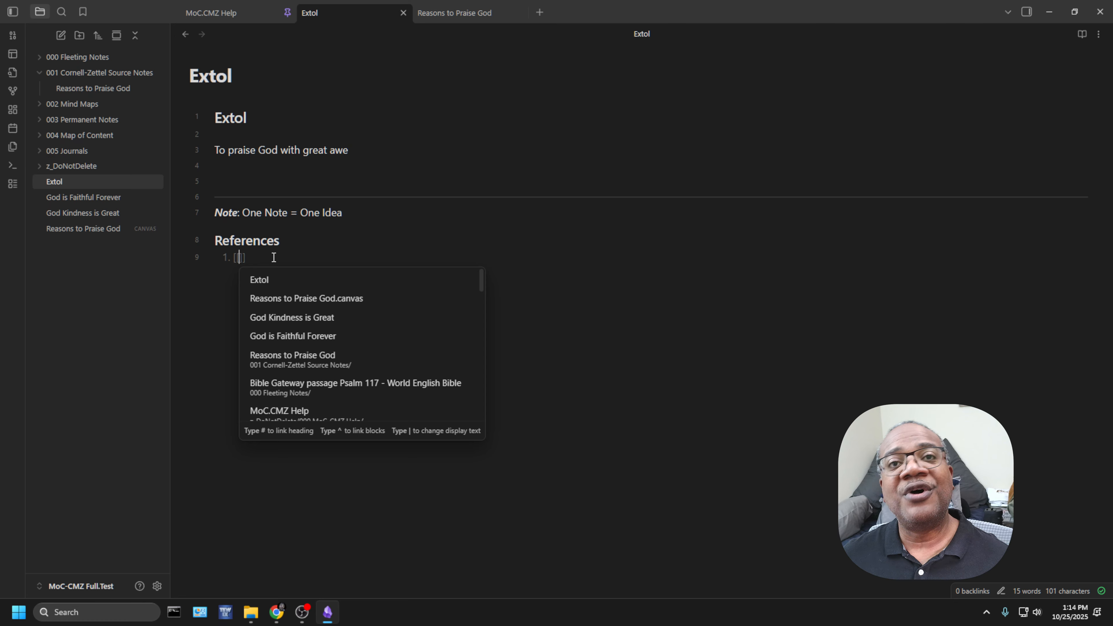
pyautogui.write('reas')
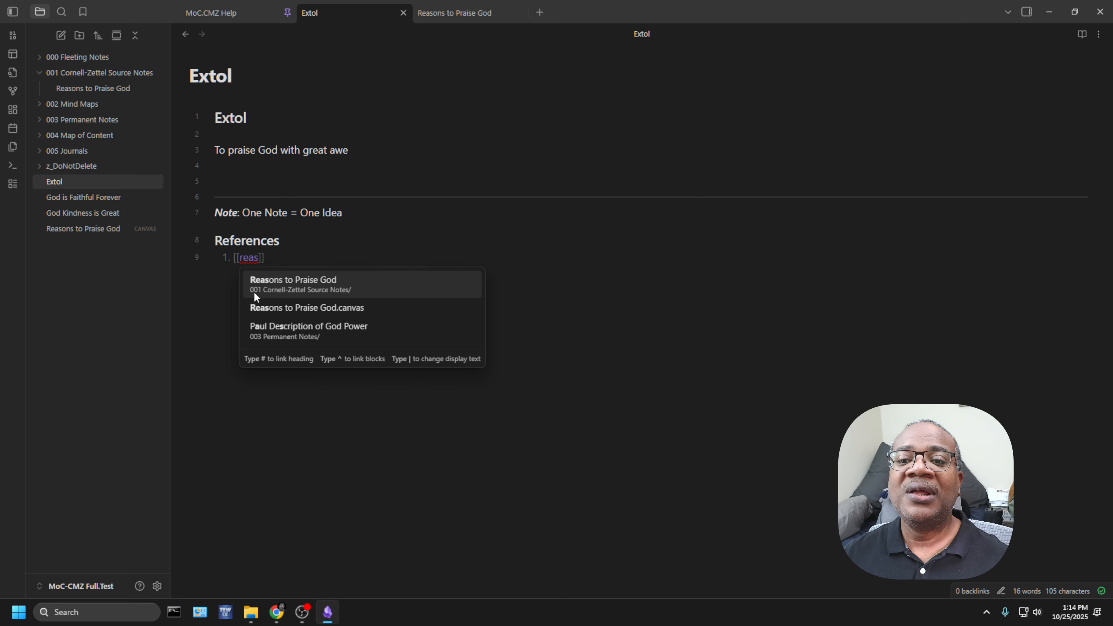
pyautogui.click(311, 282)
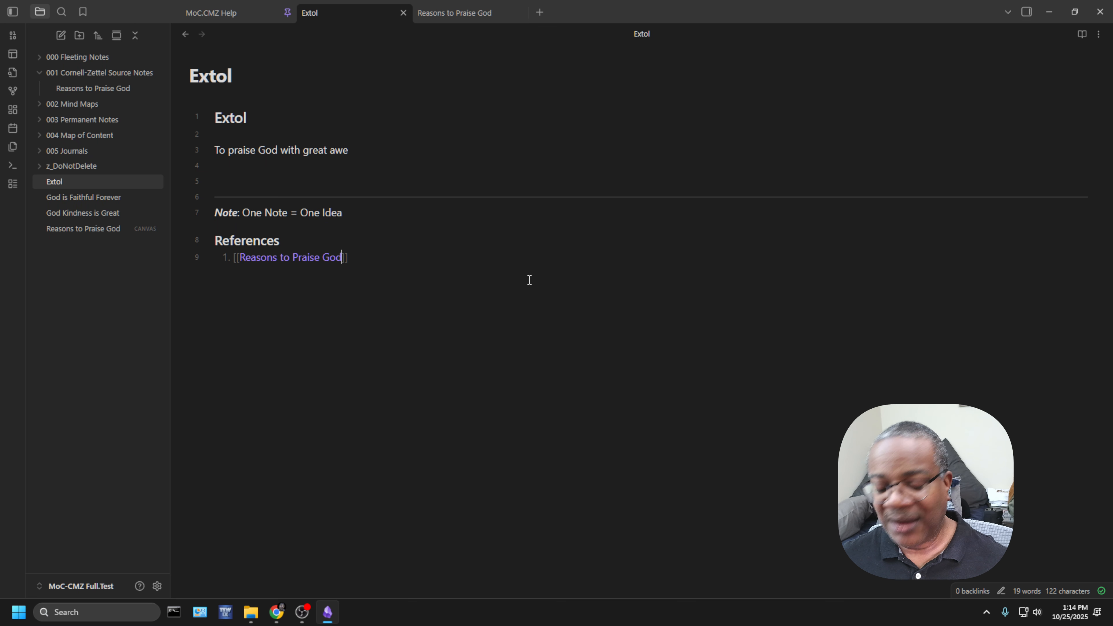
# Step: Give the Reasons to Praise God reference link the display text "Good"
pyautogui.write('|')
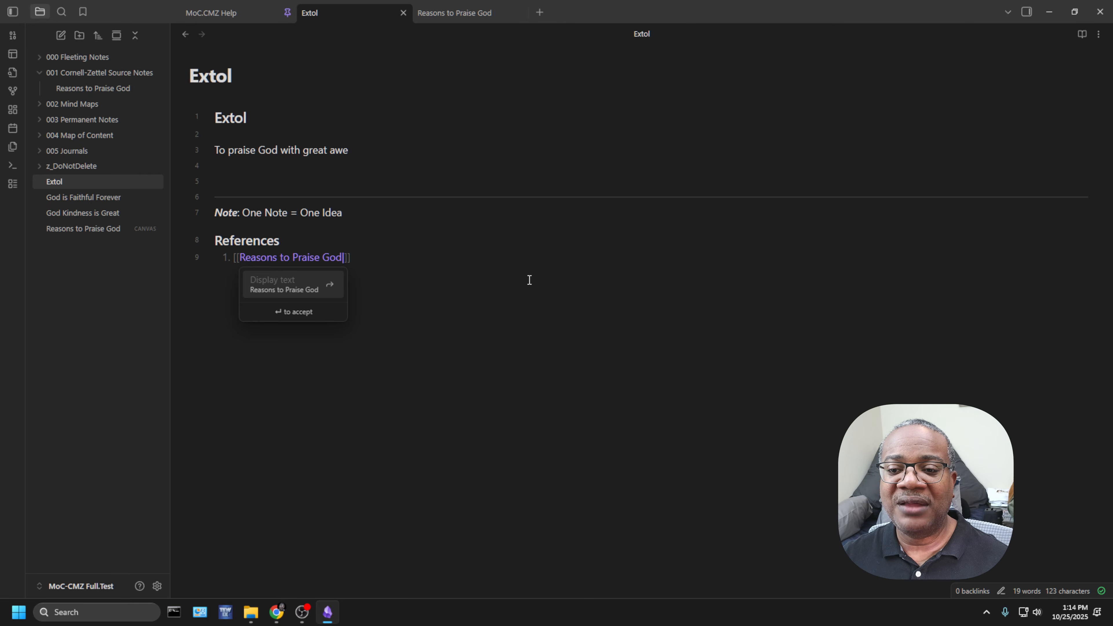
pyautogui.write('Good')
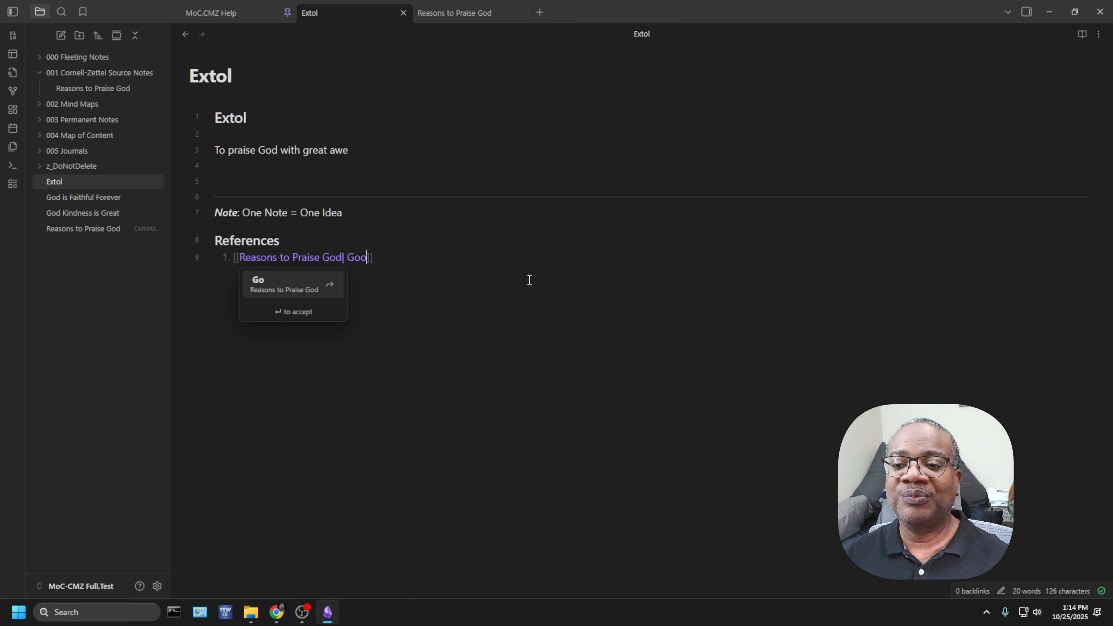
pyautogui.click(489, 233)
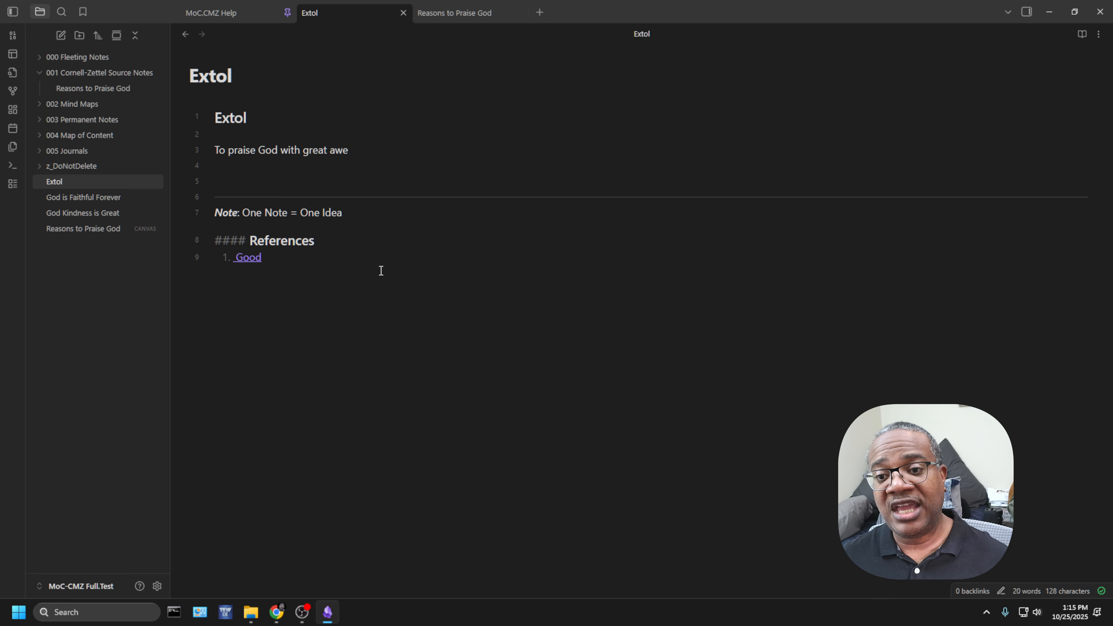
pyautogui.click(380, 262)
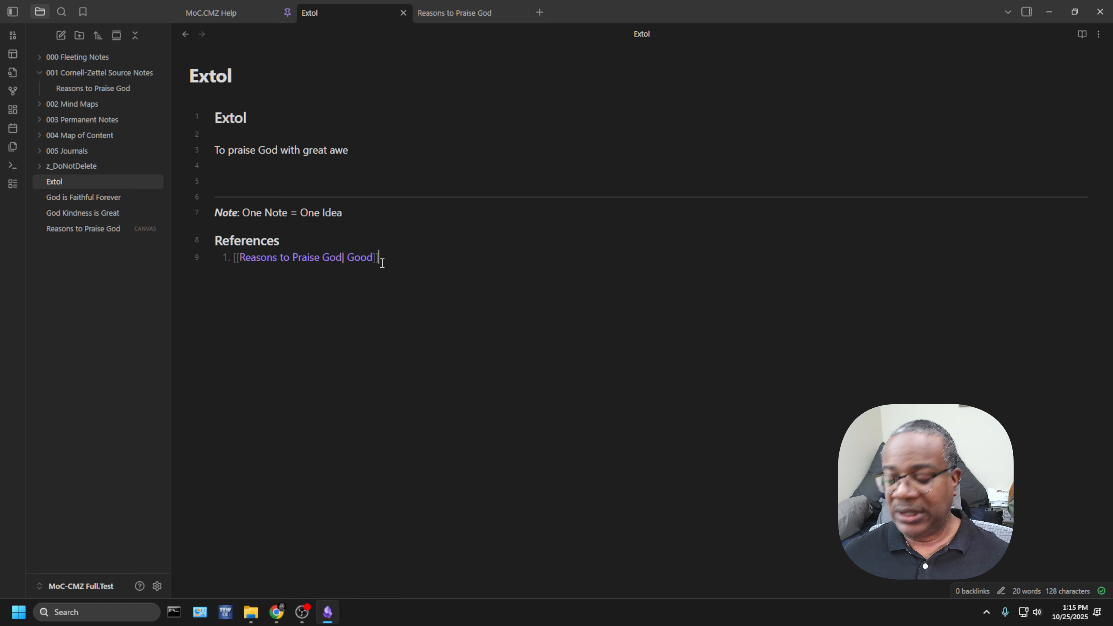
# Step: Replace the display text of the Extol note's reference link with "Reasons to Praise God"
pyautogui.press('Left')
pyautogui.press('Left')
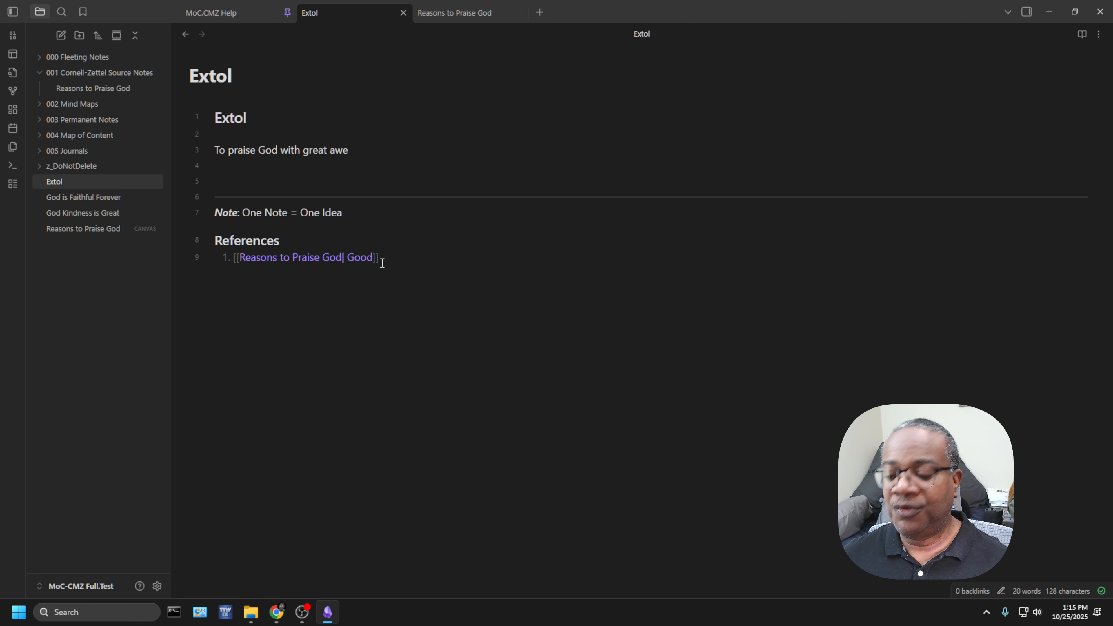
pyautogui.press('BackSpace')
pyautogui.press('BackSpace')
pyautogui.press('BackSpace')
pyautogui.press('BackSpace')
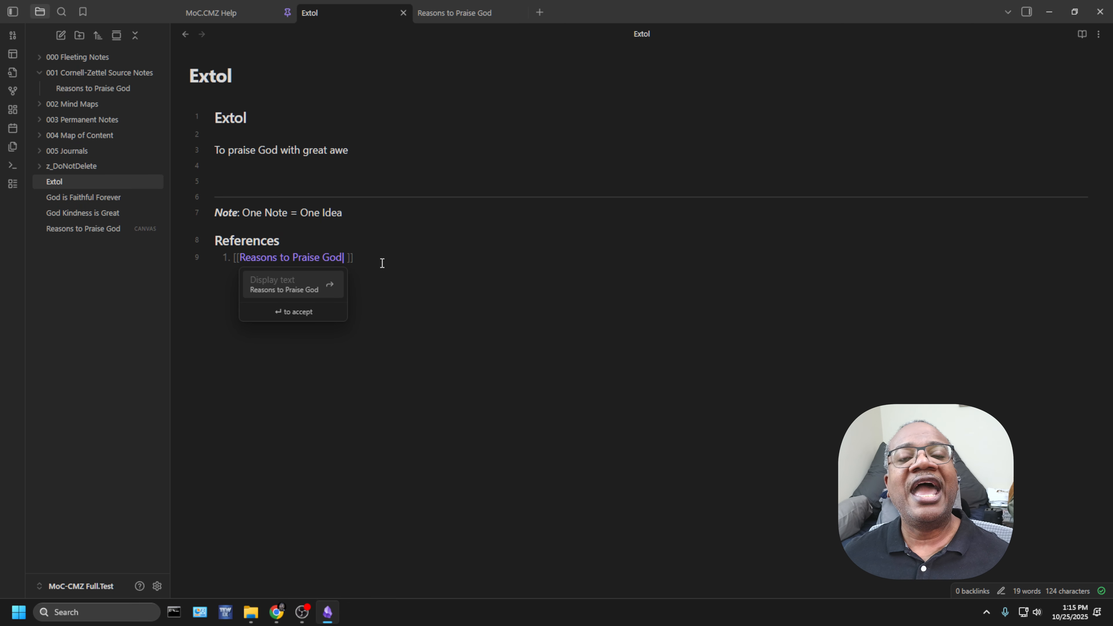
pyautogui.press('BackSpace')
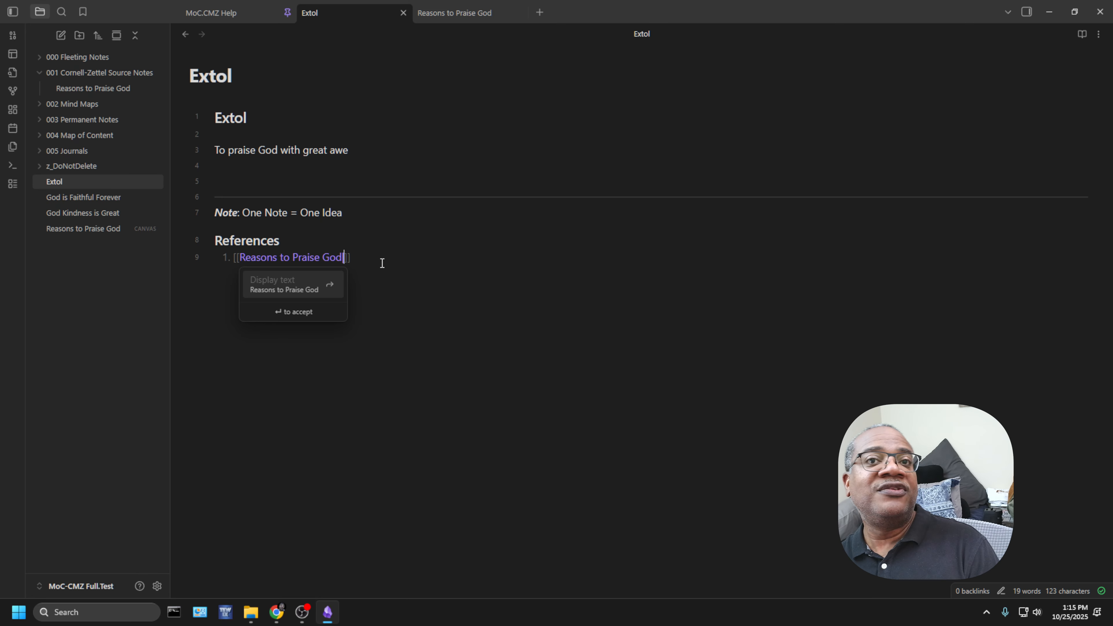
pyautogui.write('R')
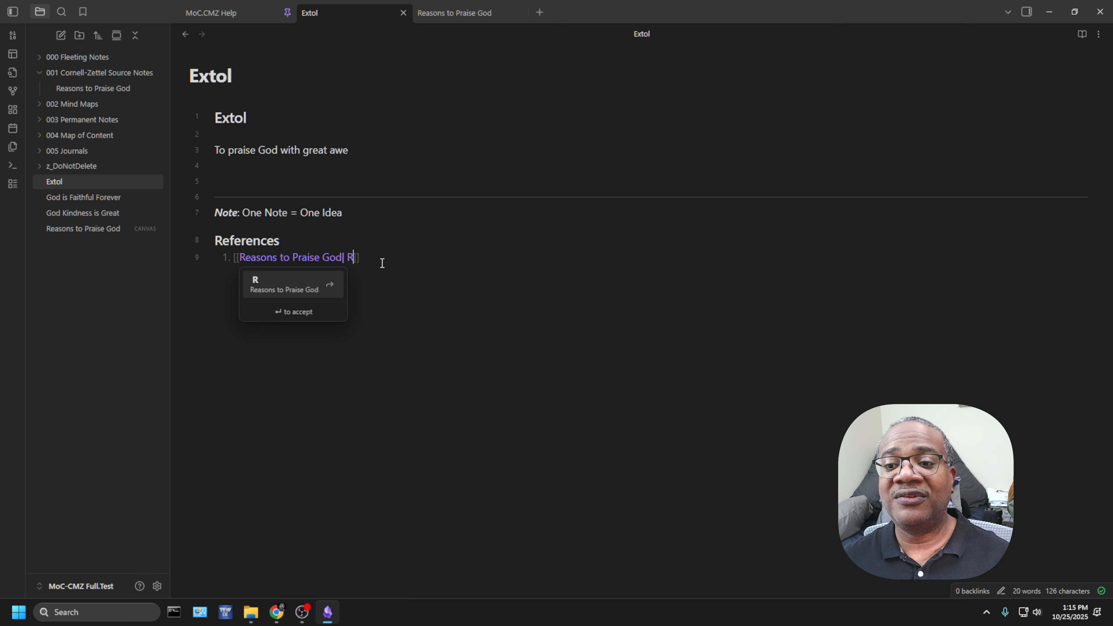
pyautogui.press('BackSpace')
pyautogui.press('BackSpace')
pyautogui.write('Reas')
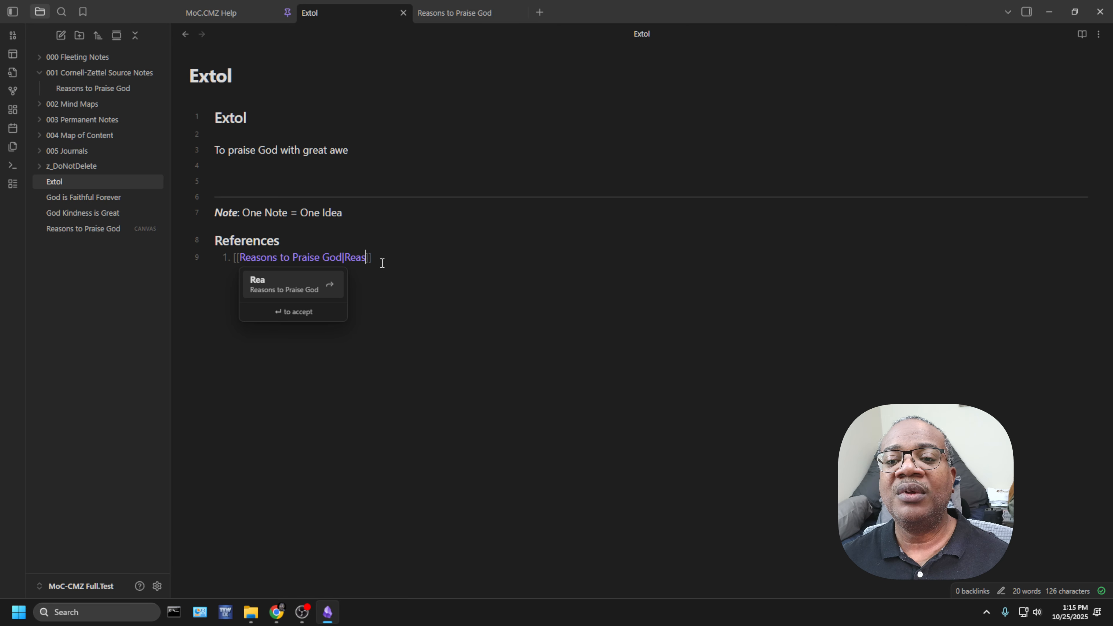
pyautogui.write('ons')
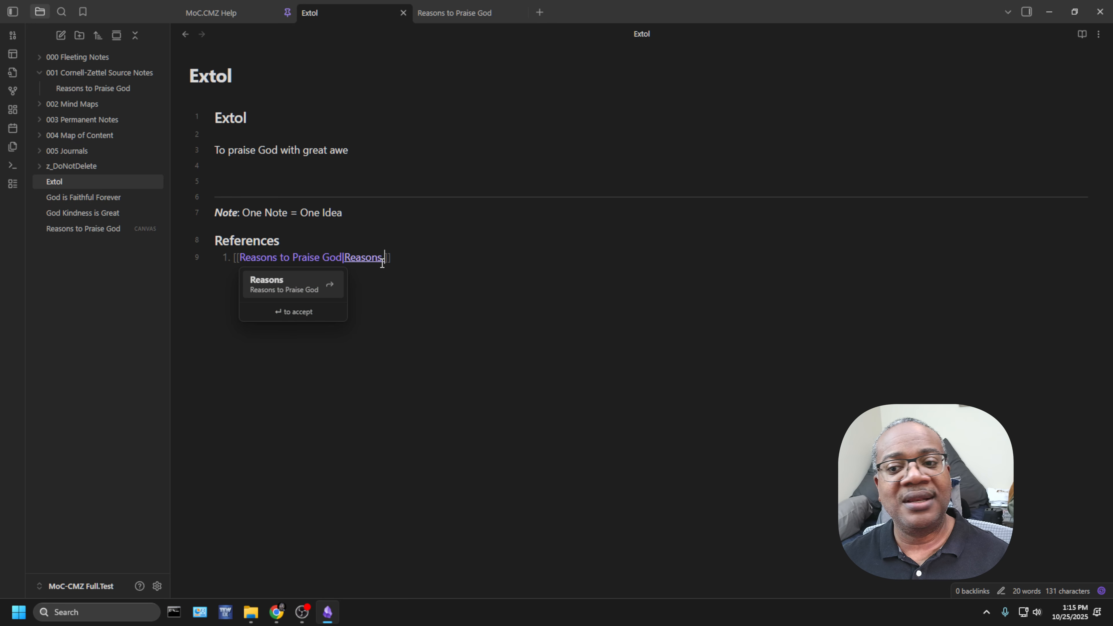
pyautogui.write(' to Pra')
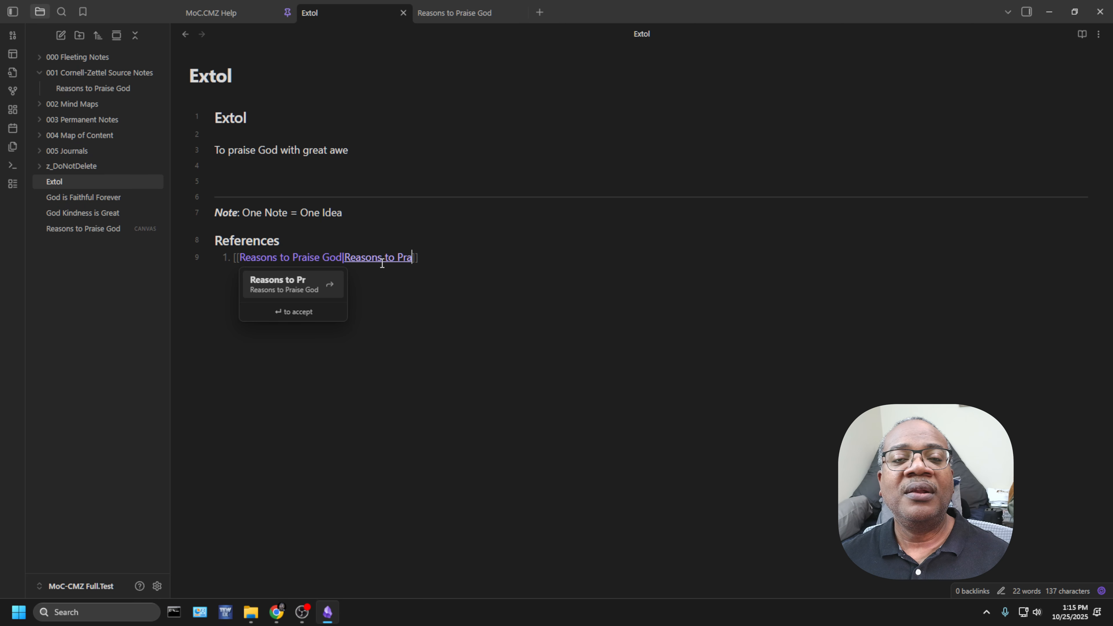
pyautogui.write('ise God')
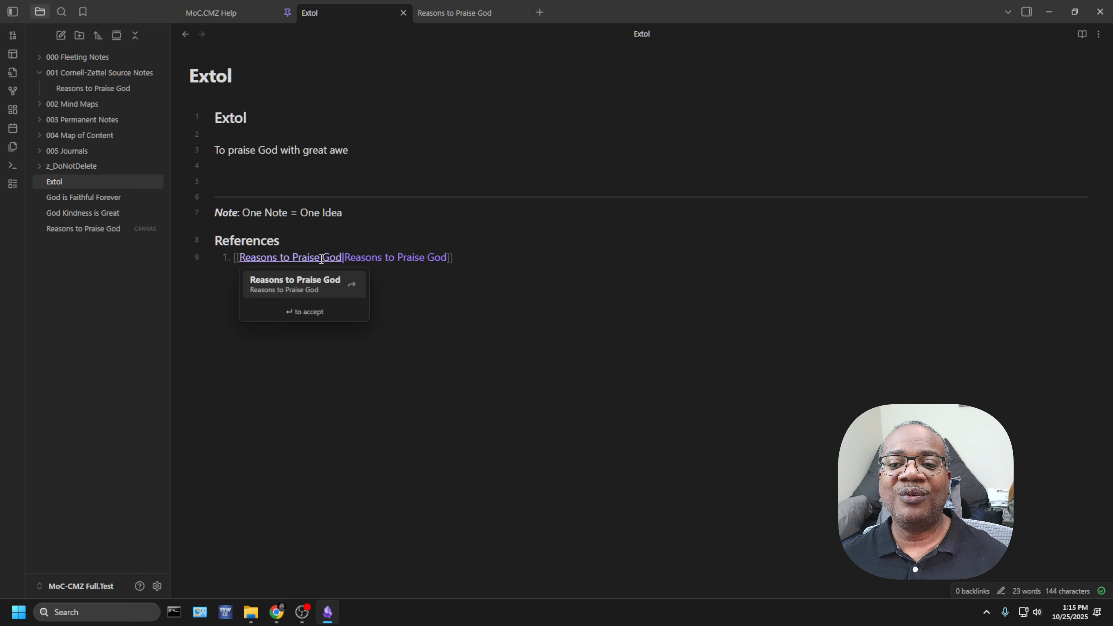
pyautogui.click(395, 230)
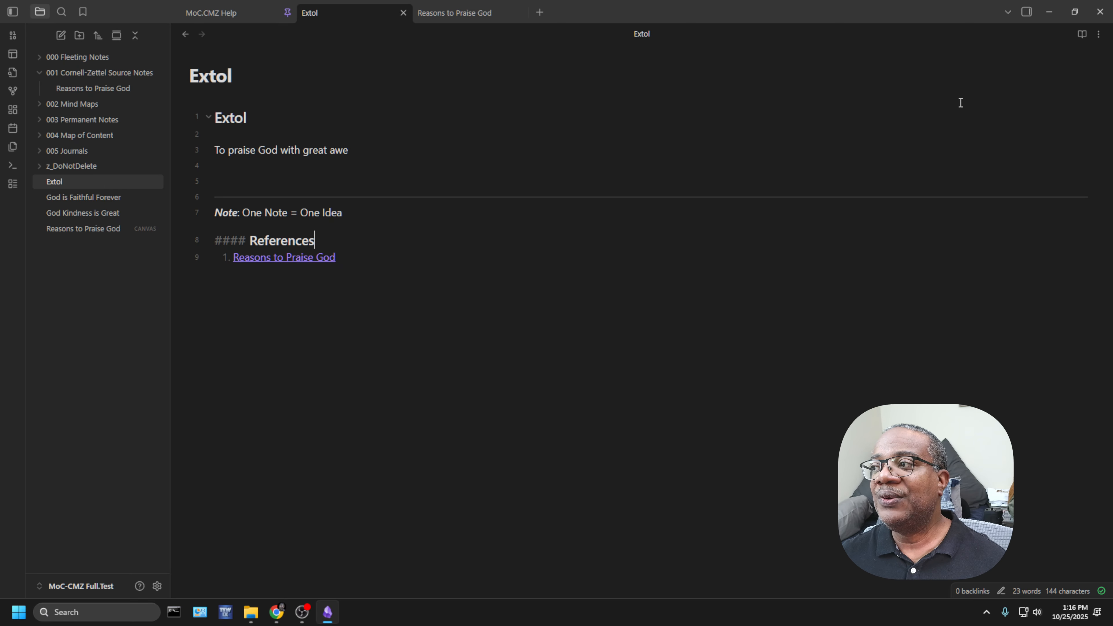
# Step: Show the Extol note in reading view and preview its linked Reasons to Praise God note down to the Fleeting Notes references
pyautogui.click(1081, 34)
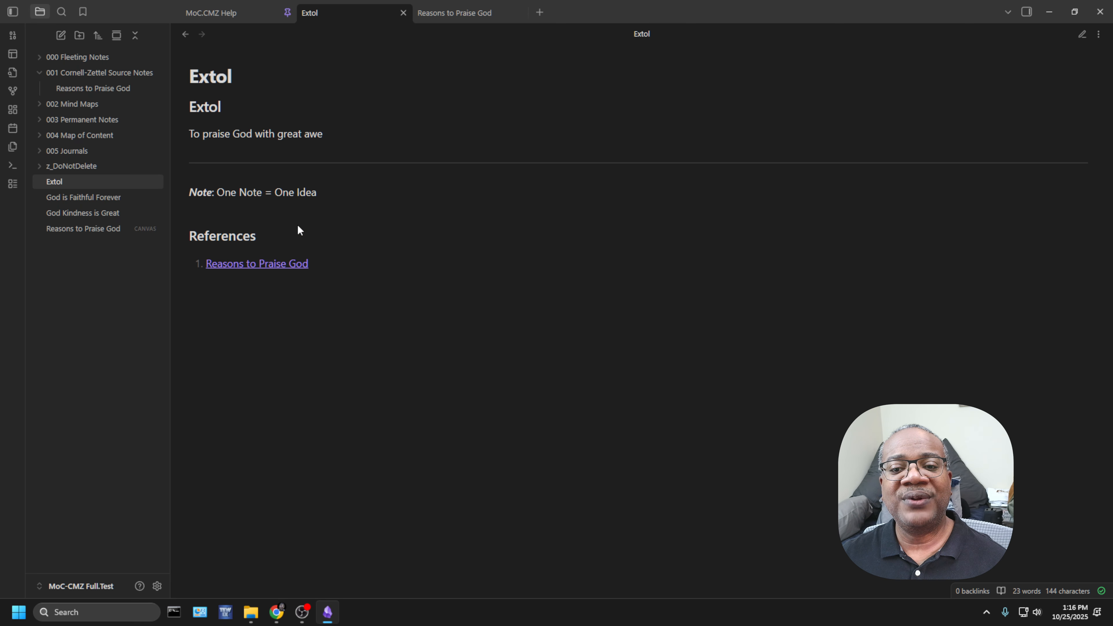
pyautogui.moveTo(278, 268)
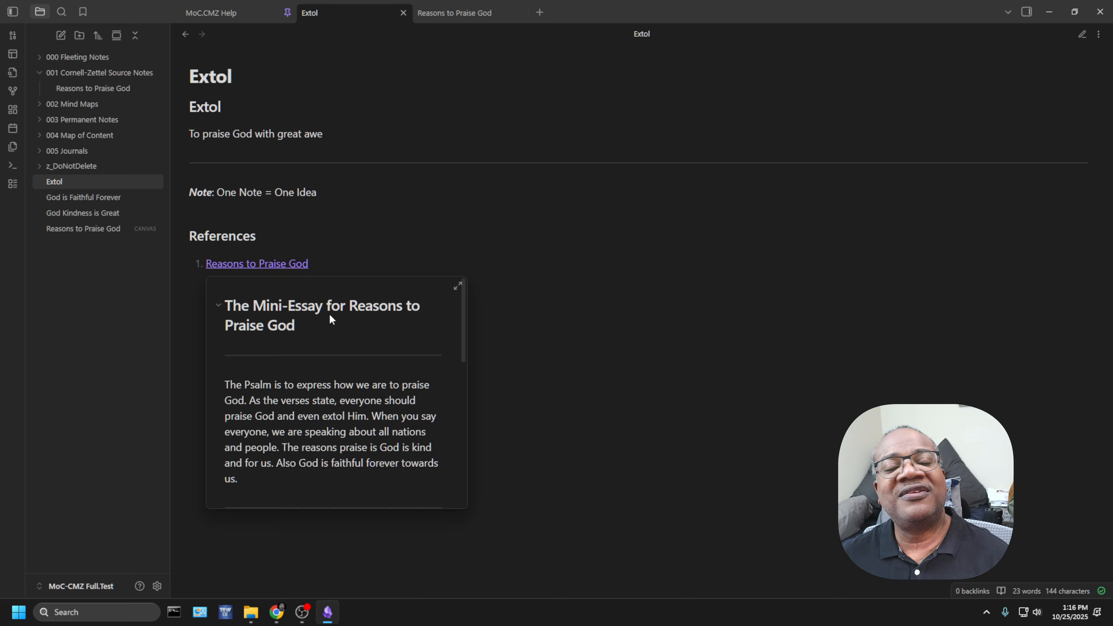
pyautogui.scroll(-3, 342, 317)
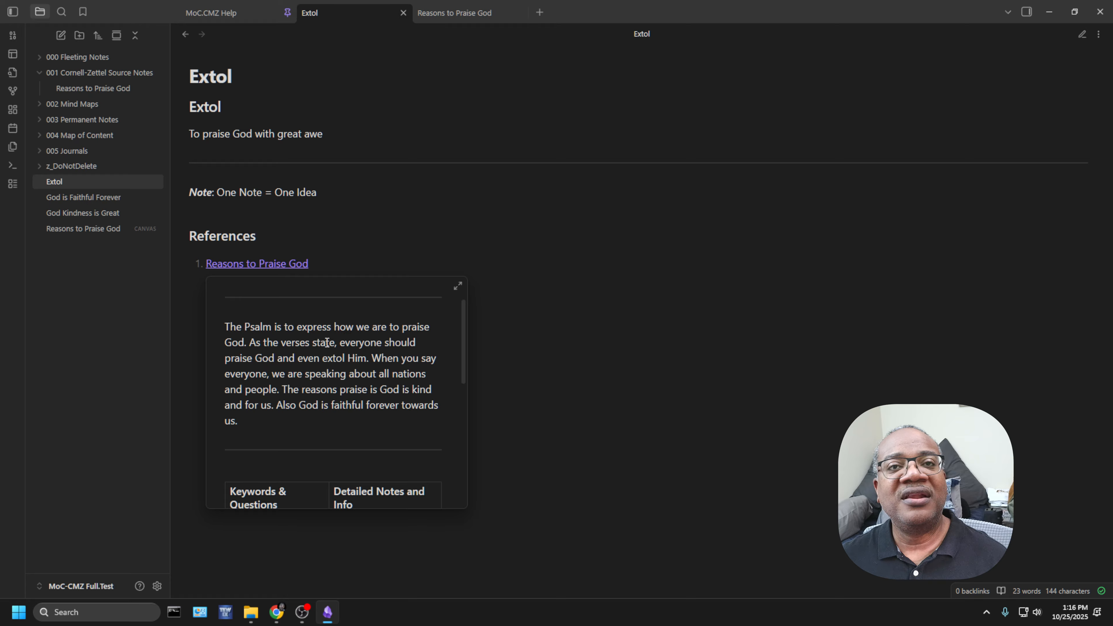
pyautogui.scroll(-3, 323, 359)
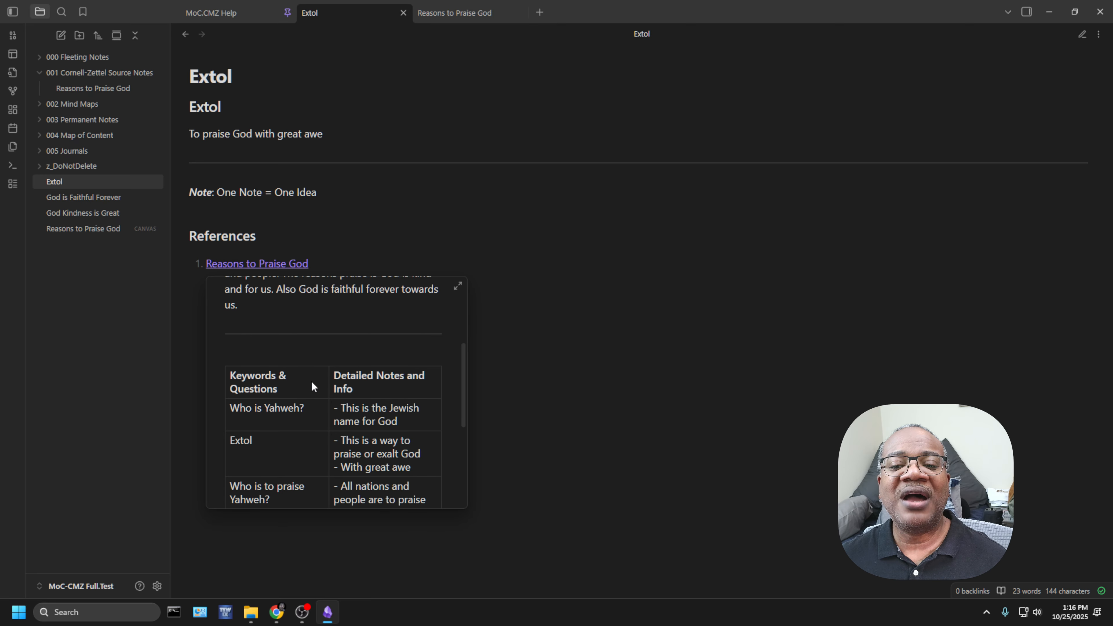
pyautogui.scroll(-2, 343, 379)
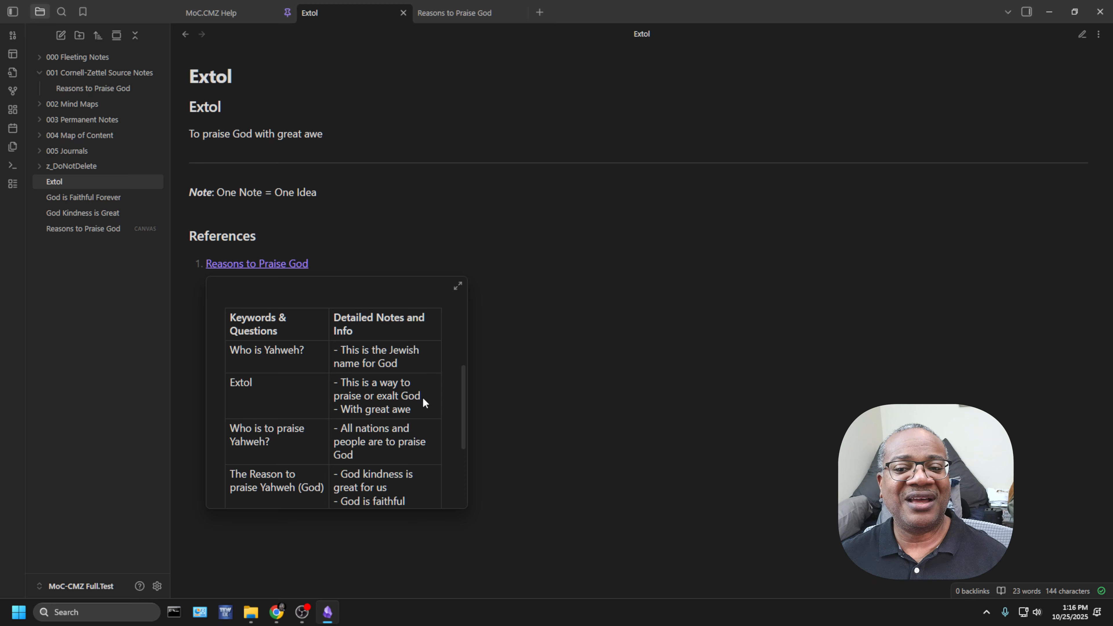
pyautogui.scroll(-3, 433, 394)
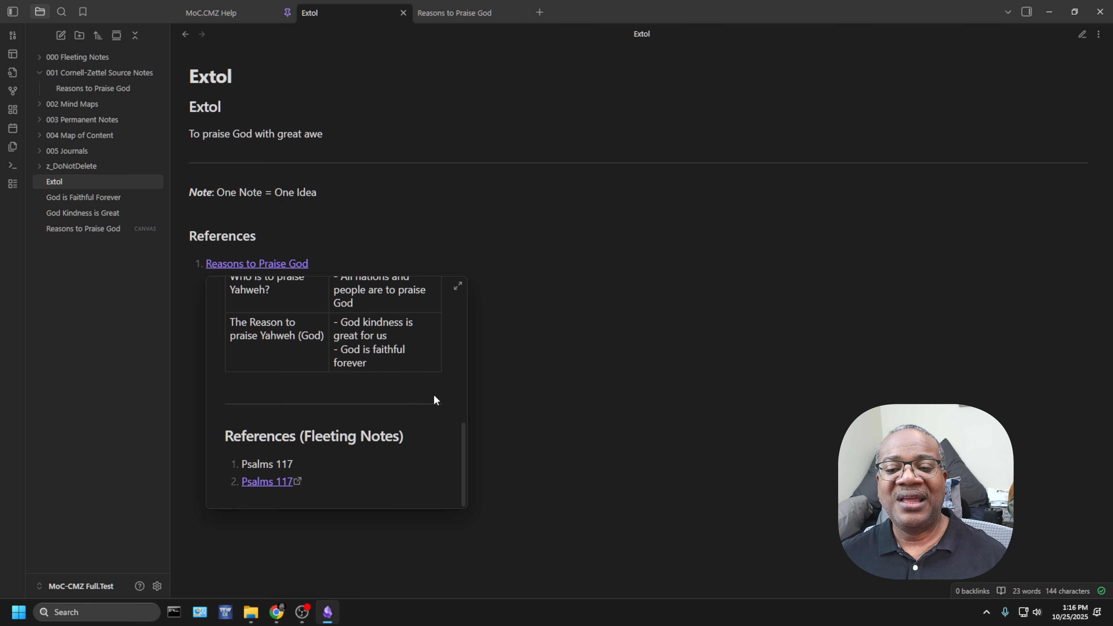
# Step: View the Psalms 117 web reference from the note preview, and close that page and the Reasons to Praise God note tab
pyautogui.click(271, 489)
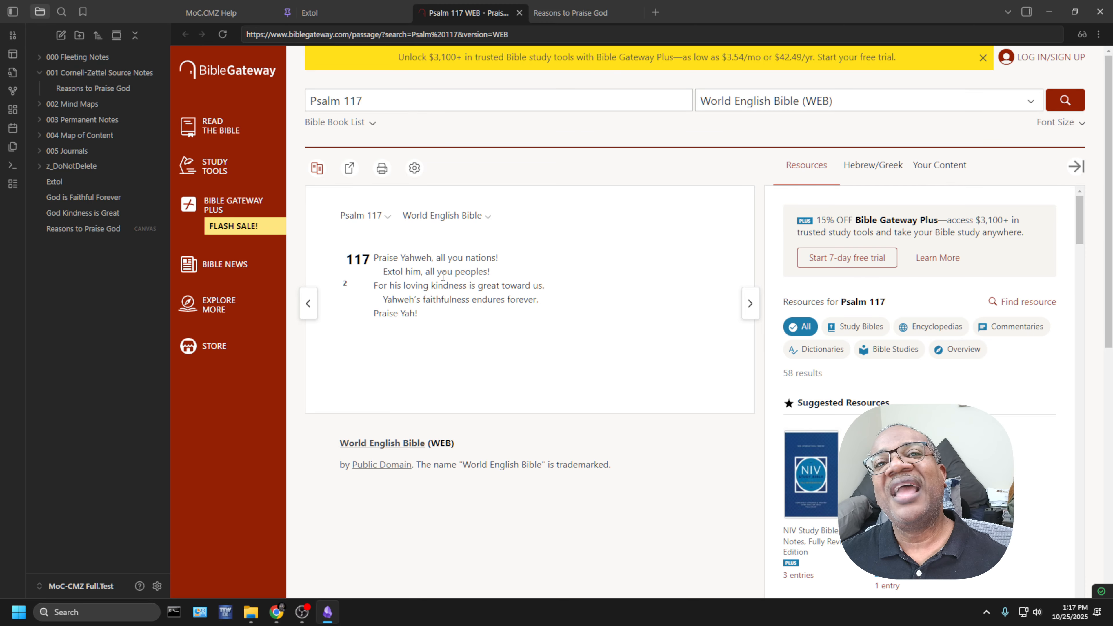
pyautogui.click(521, 14)
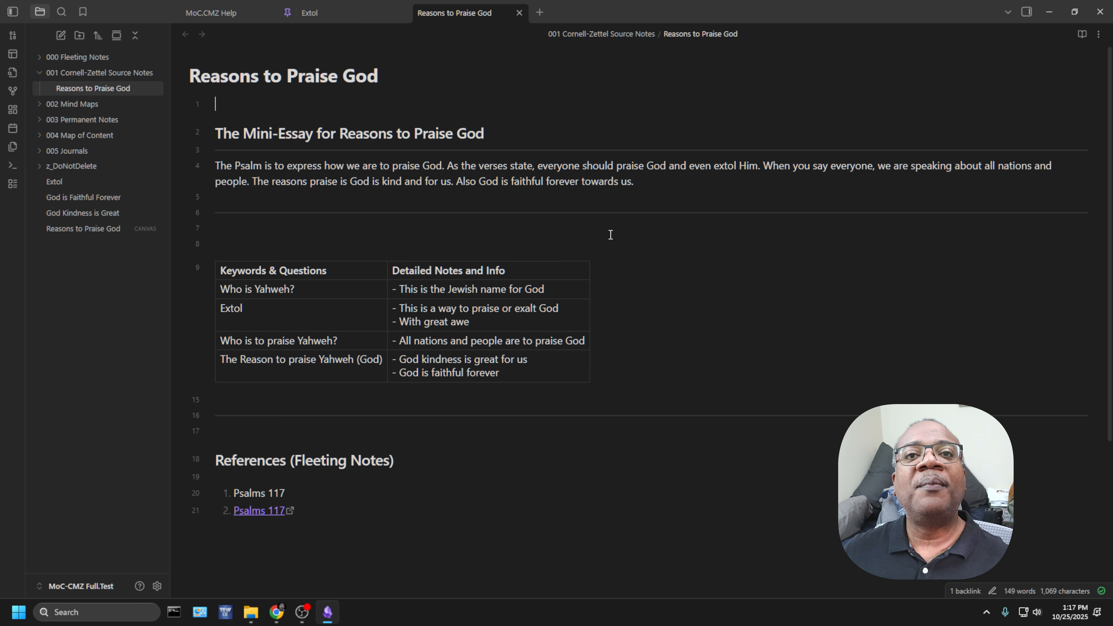
pyautogui.click(519, 13)
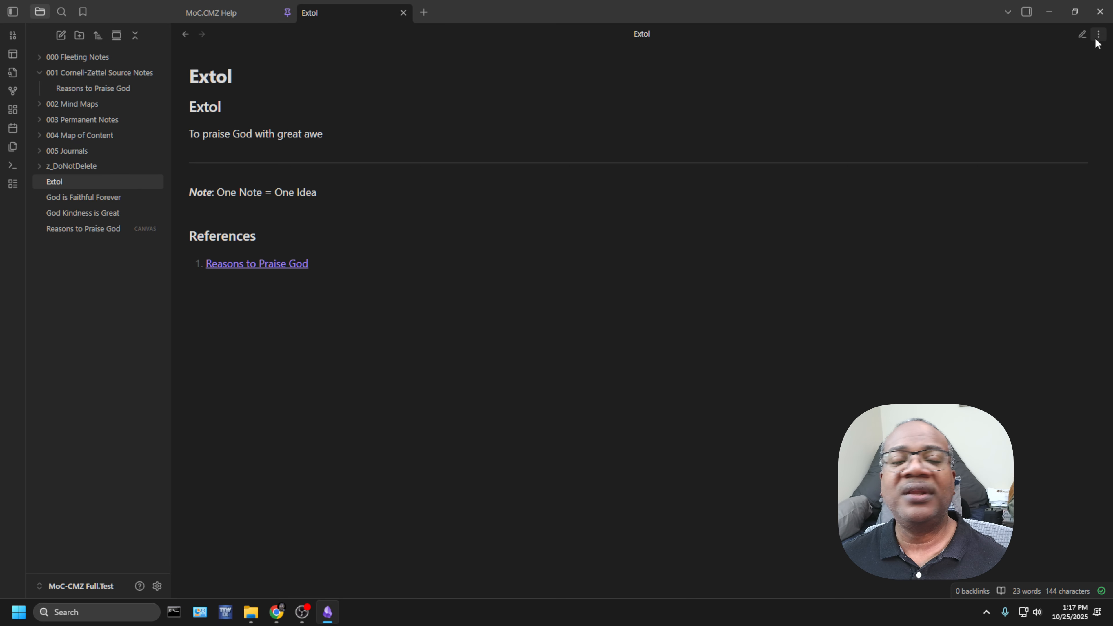
# Step: Return the Extol note to editing view and move it to the 003 Permanent Notes folder, expanding that folder to check its contents
pyautogui.click(1082, 34)
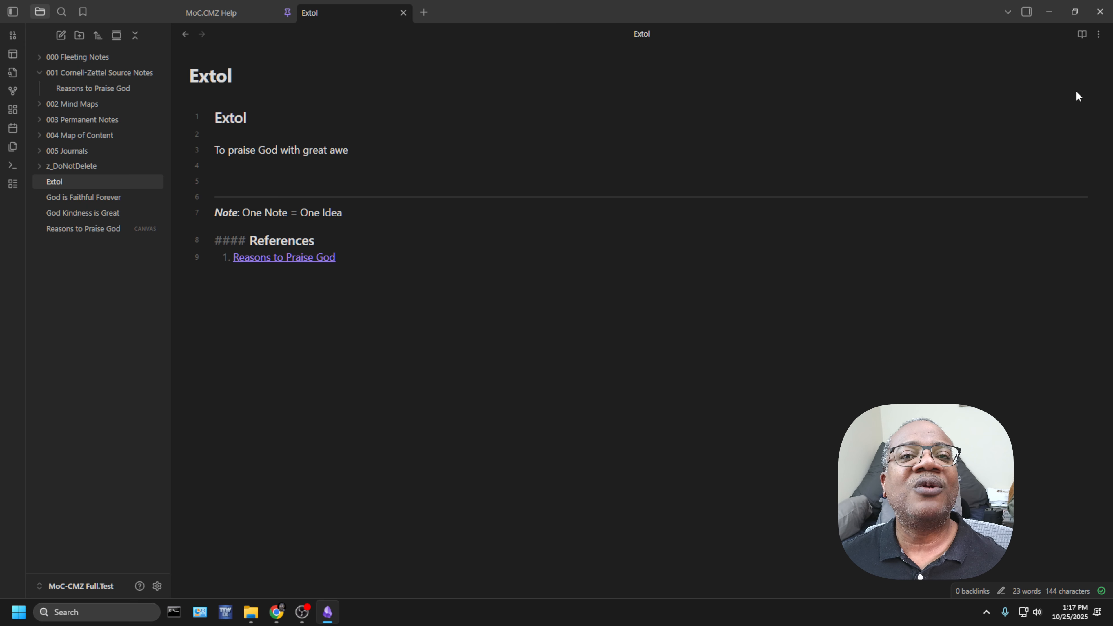
pyautogui.click(1098, 34)
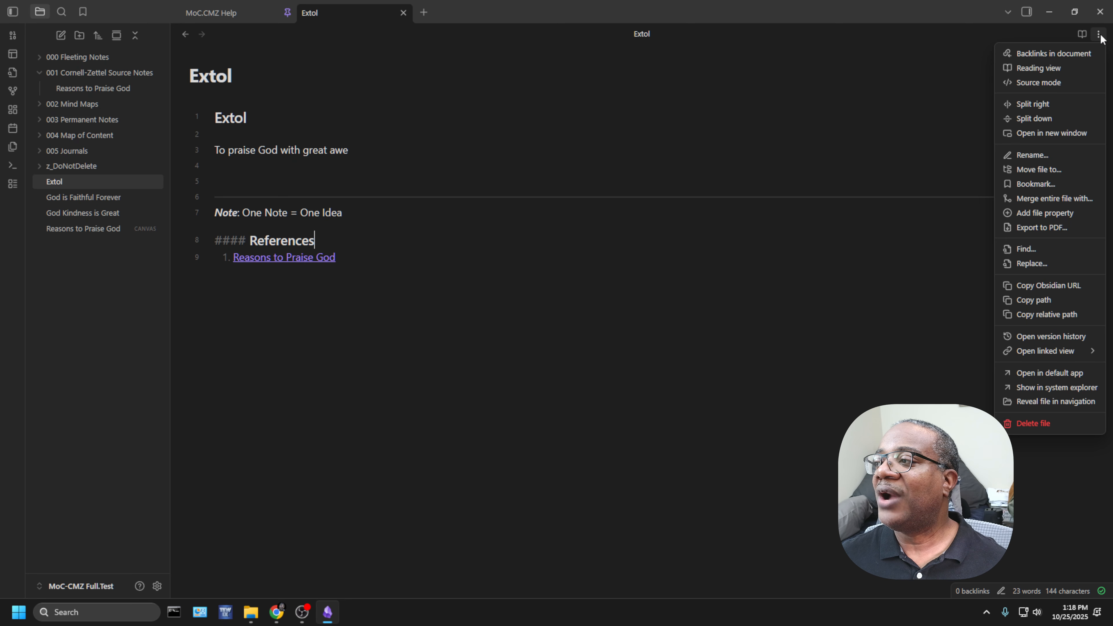
pyautogui.click(1062, 169)
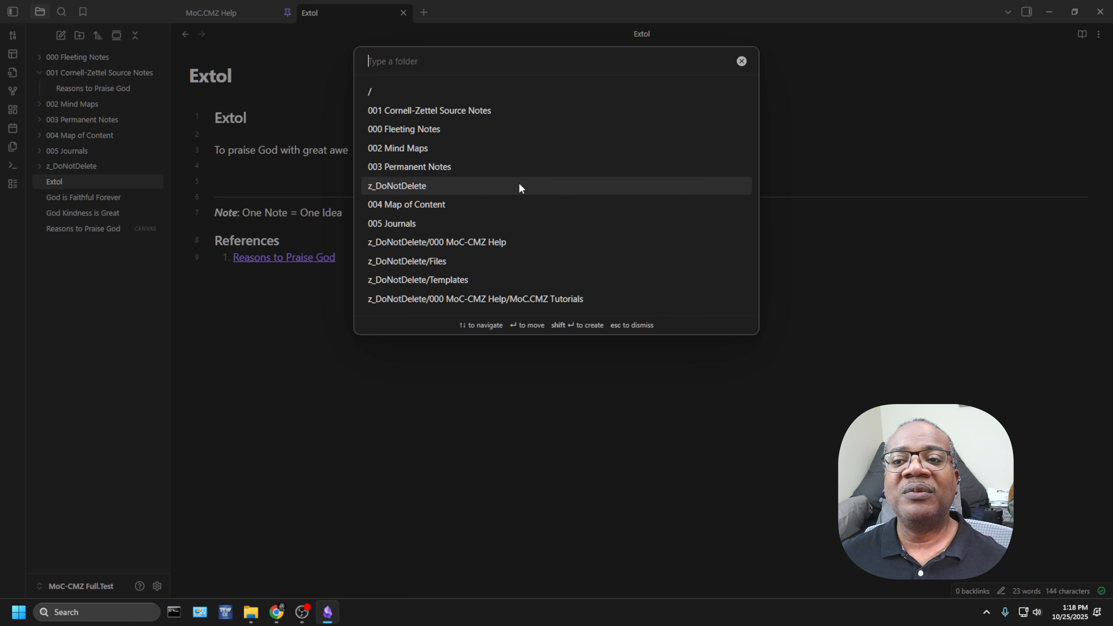
pyautogui.click(425, 171)
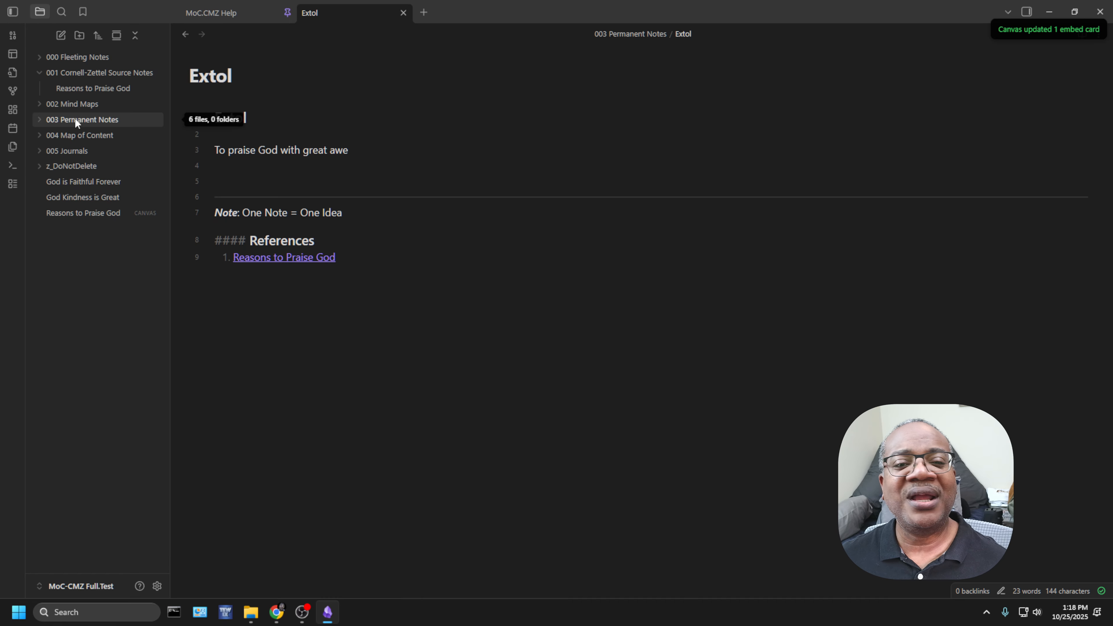
pyautogui.click(40, 119)
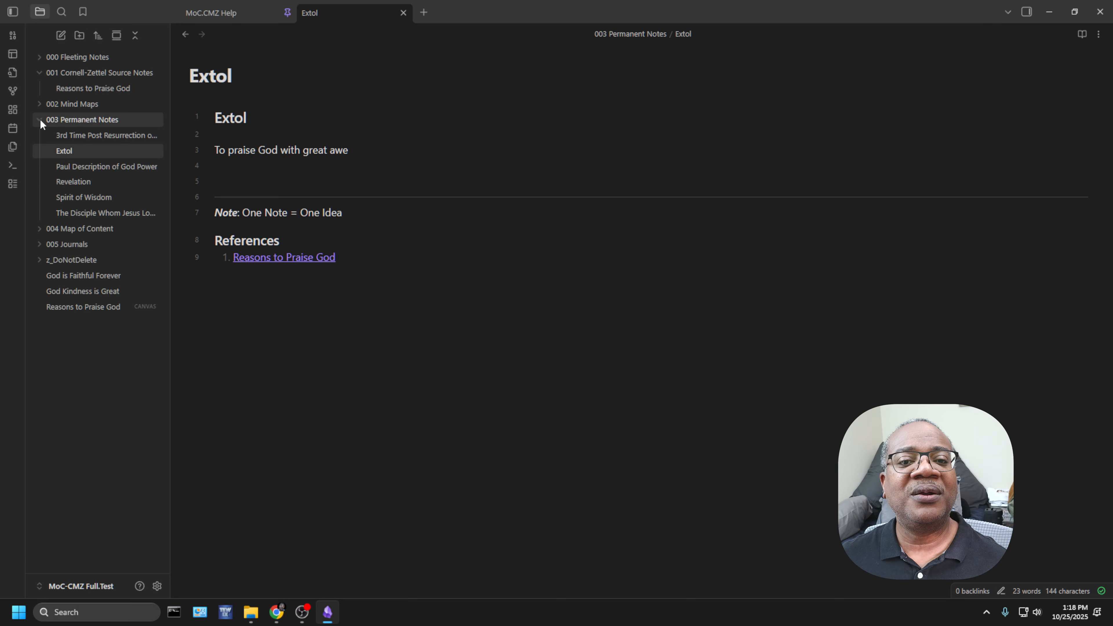